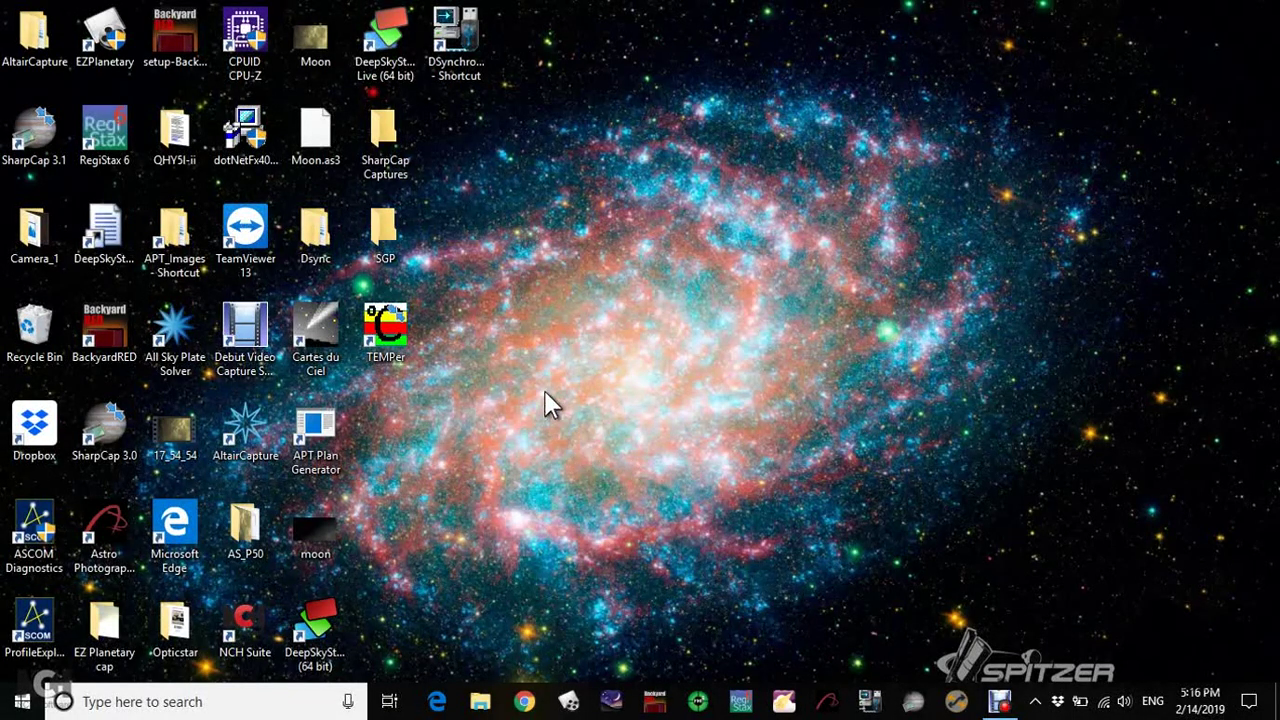
Launch EQASCOM Toolbox and have the EQMOD driver setup auto-detect the mount on COM10
{"action": "left_click", "coordinate": [20, 702]}
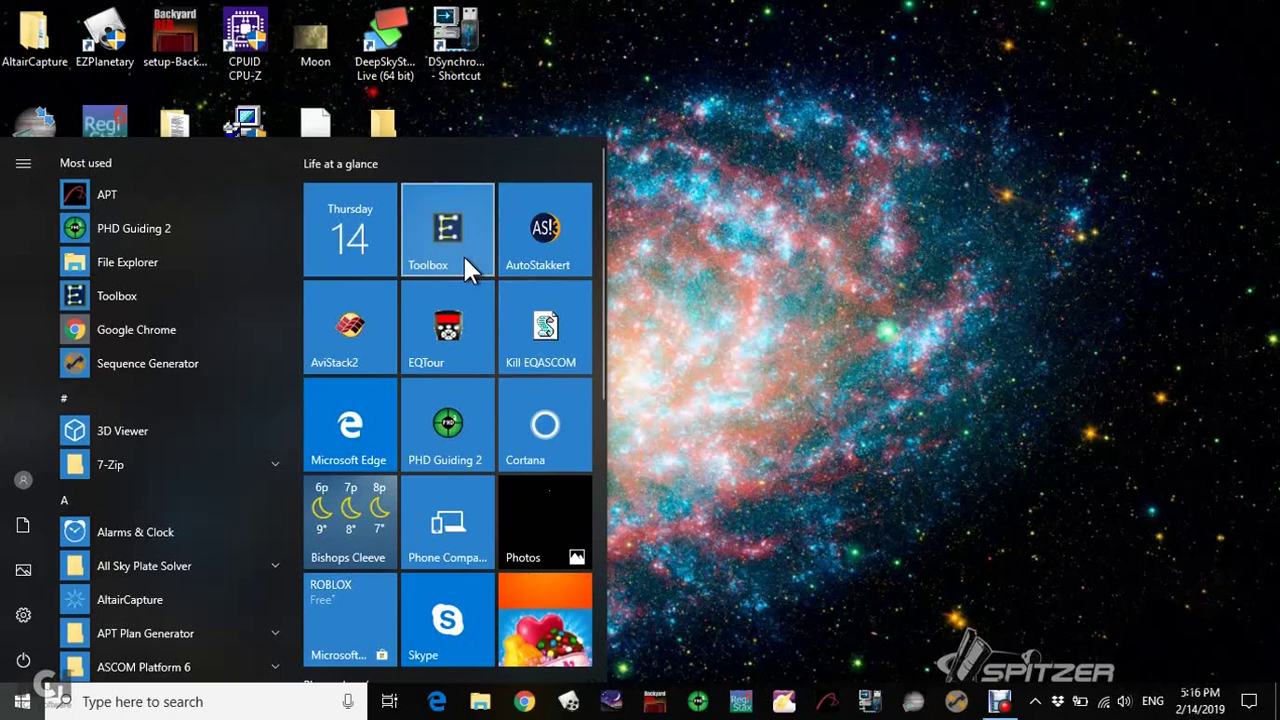
{"action": "left_click", "coordinate": [465, 258]}
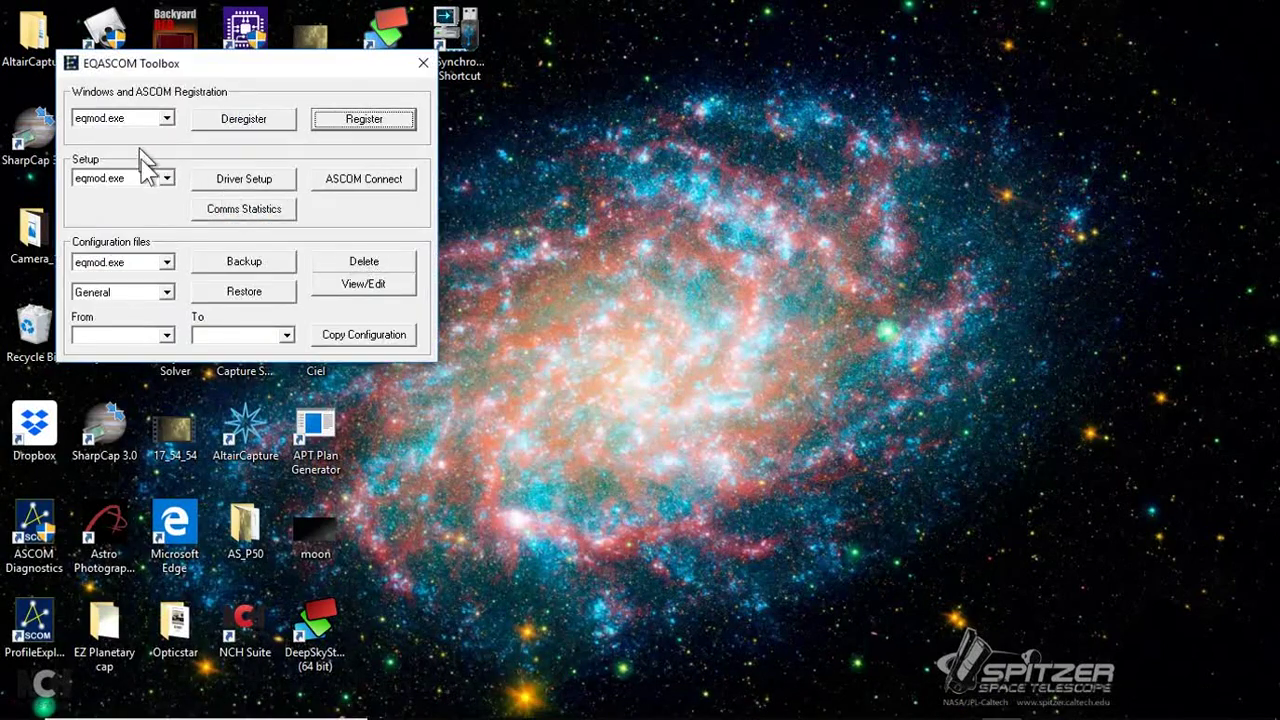
{"action": "left_click", "coordinate": [233, 184]}
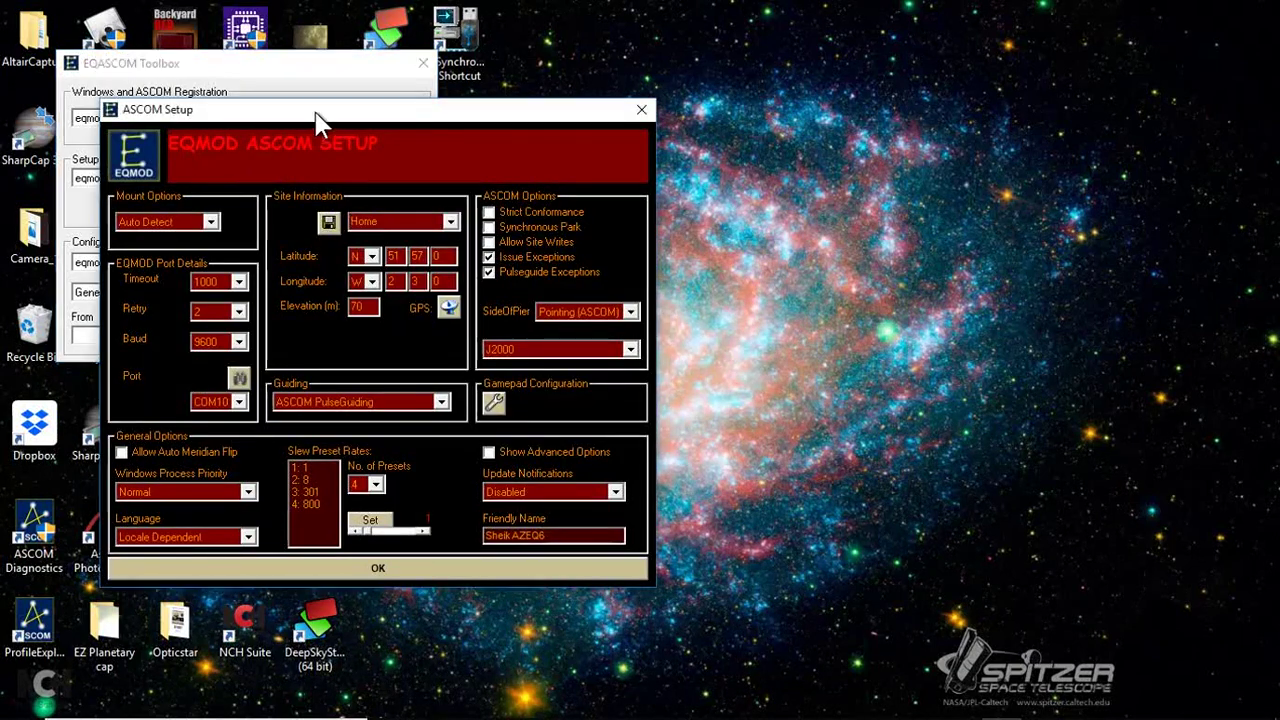
{"action": "left_click_drag", "start_coordinate": [316, 120], "coordinate": [532, 131]}
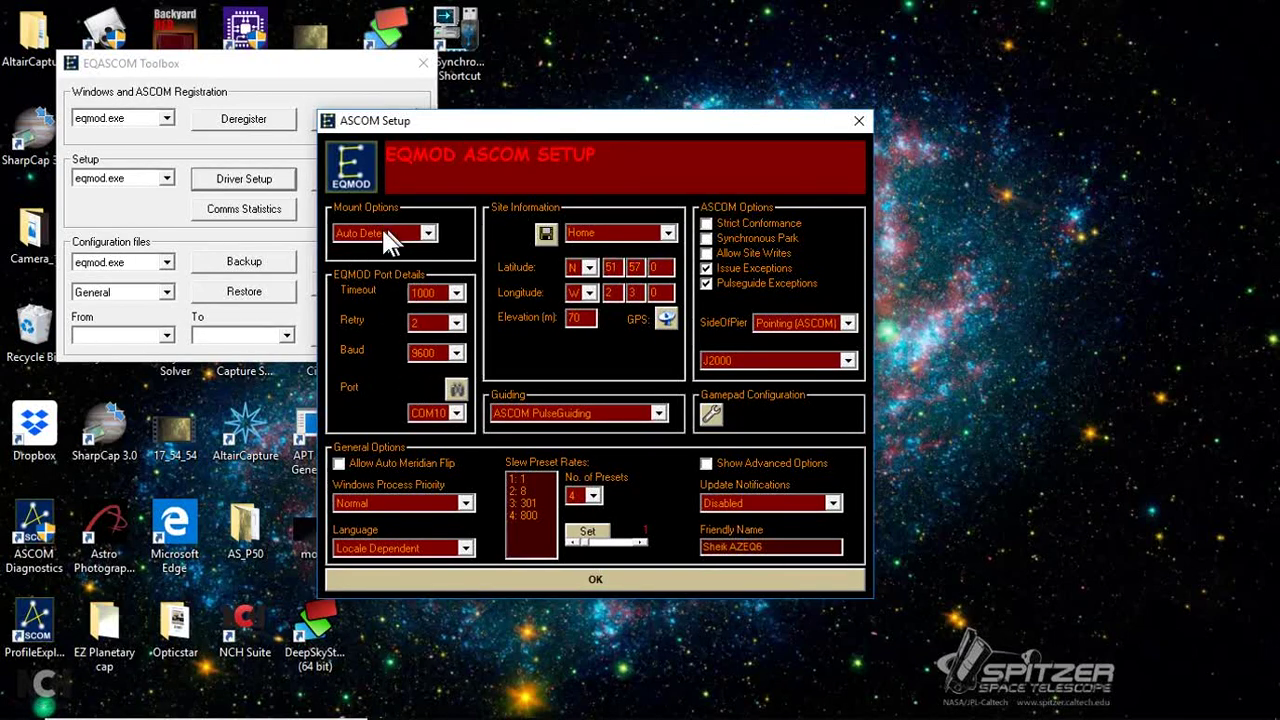
{"action": "left_click", "coordinate": [456, 389]}
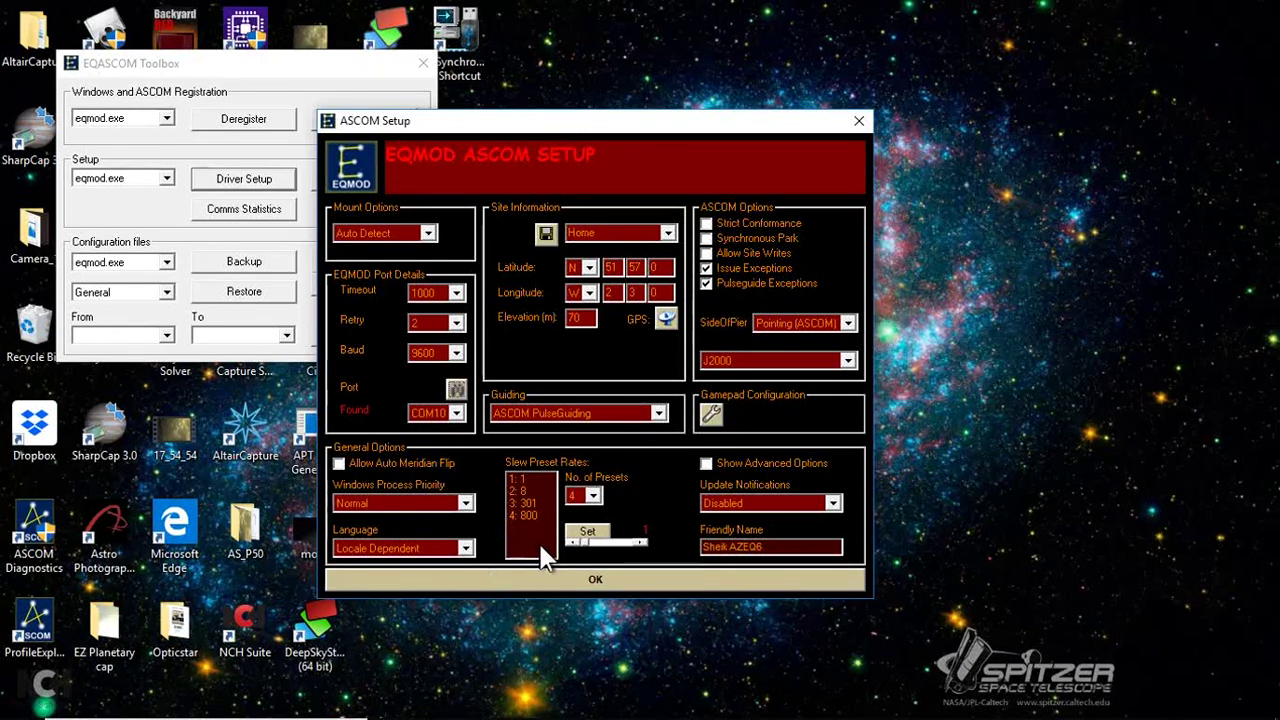
{"action": "left_click", "coordinate": [574, 584]}
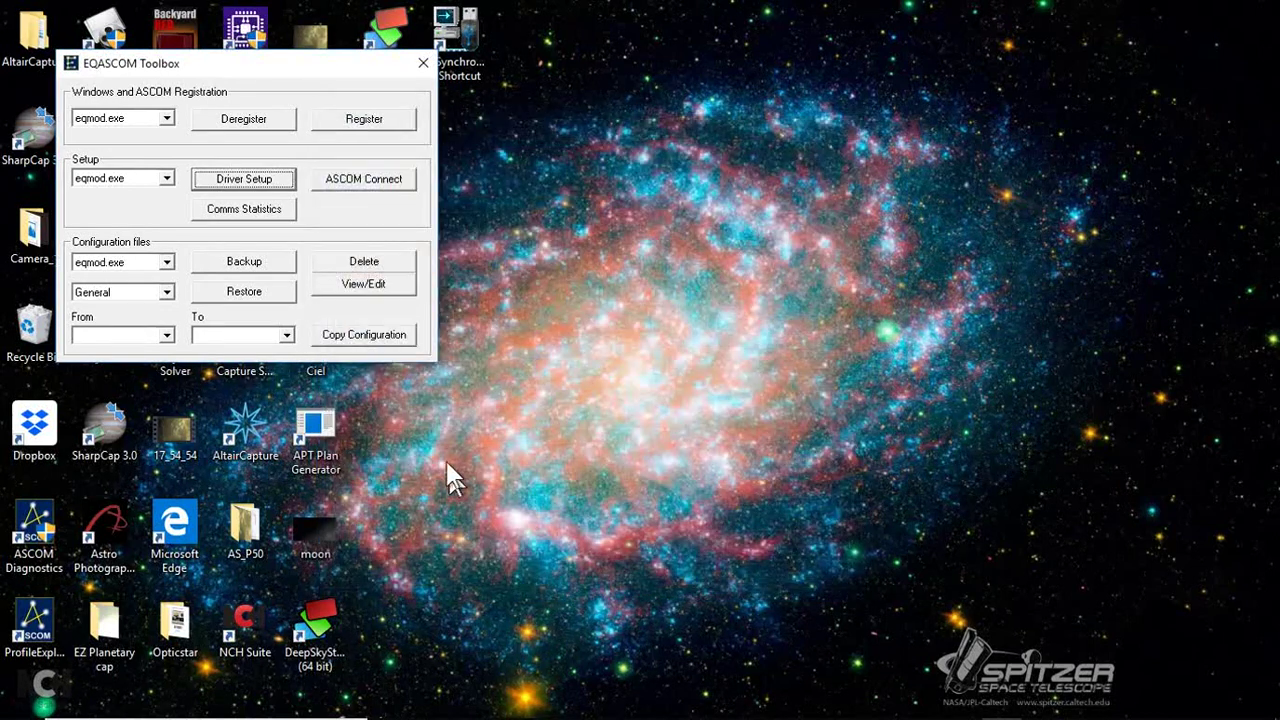
Connect EQMOD to the mount via ASCOM, briefly expanding and collapsing its control panel
{"action": "left_click", "coordinate": [369, 192]}
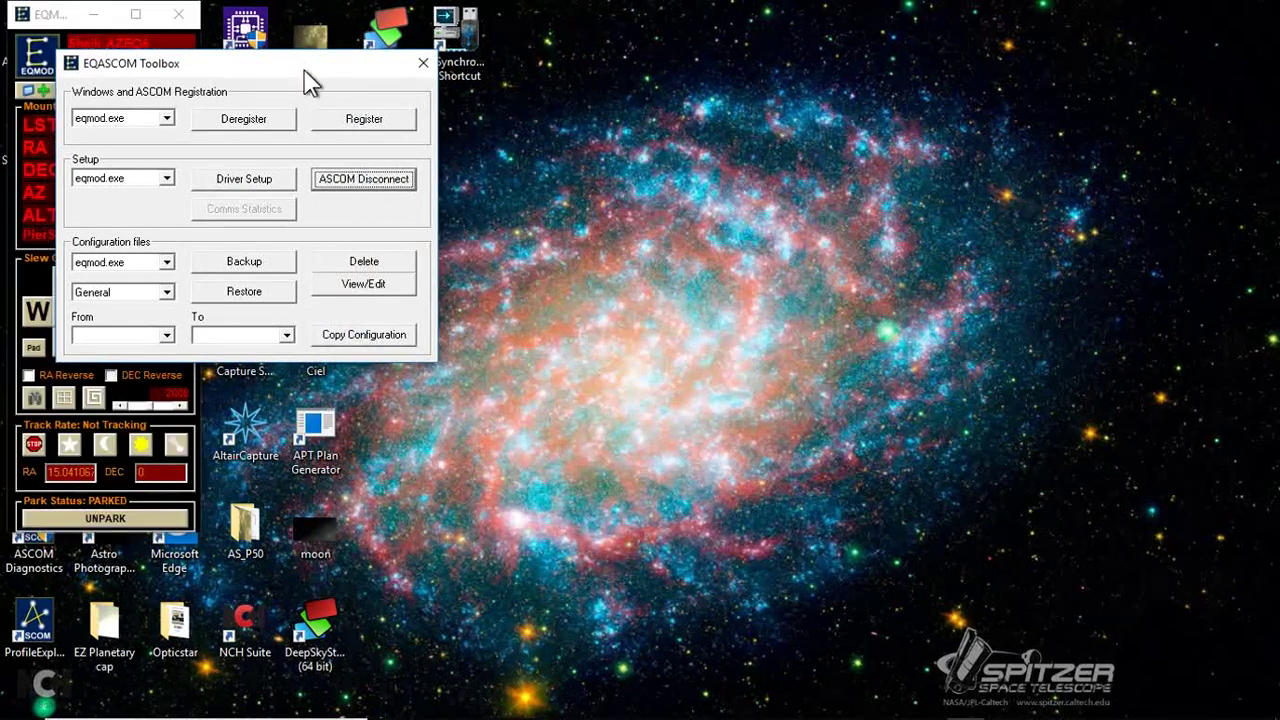
{"action": "left_click_drag", "start_coordinate": [295, 75], "coordinate": [600, 113]}
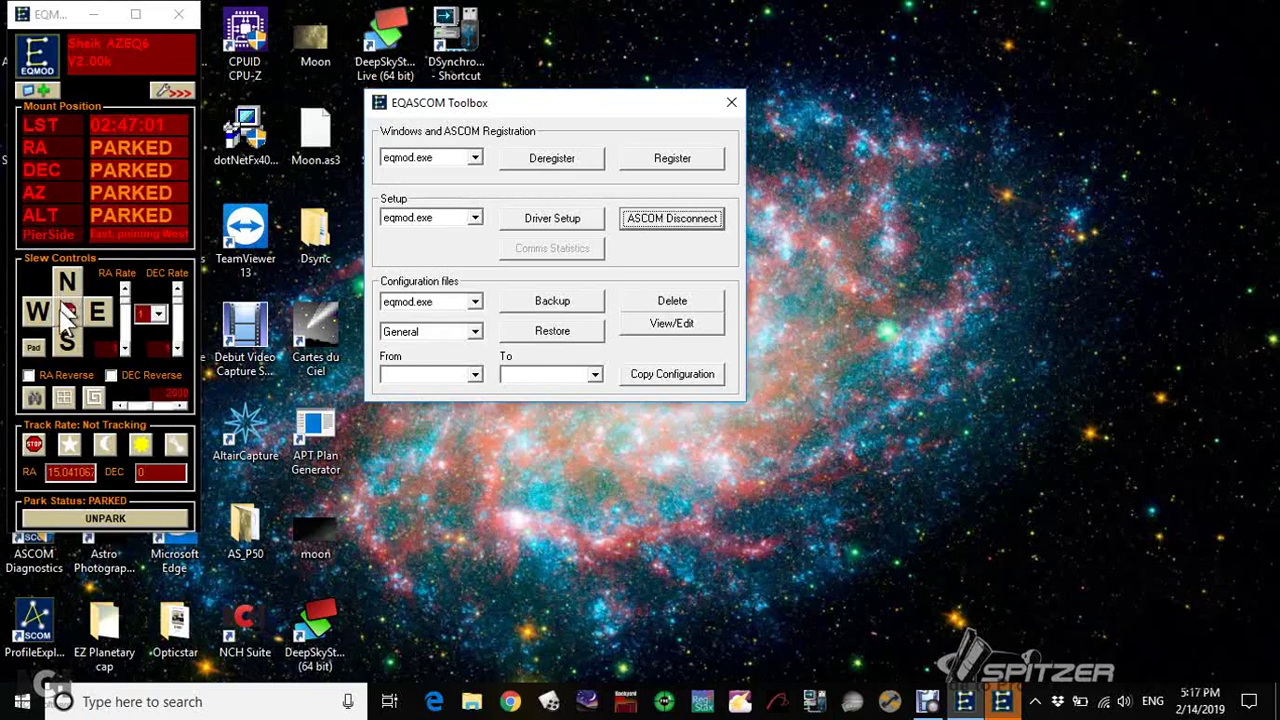
{"action": "left_click", "coordinate": [160, 92]}
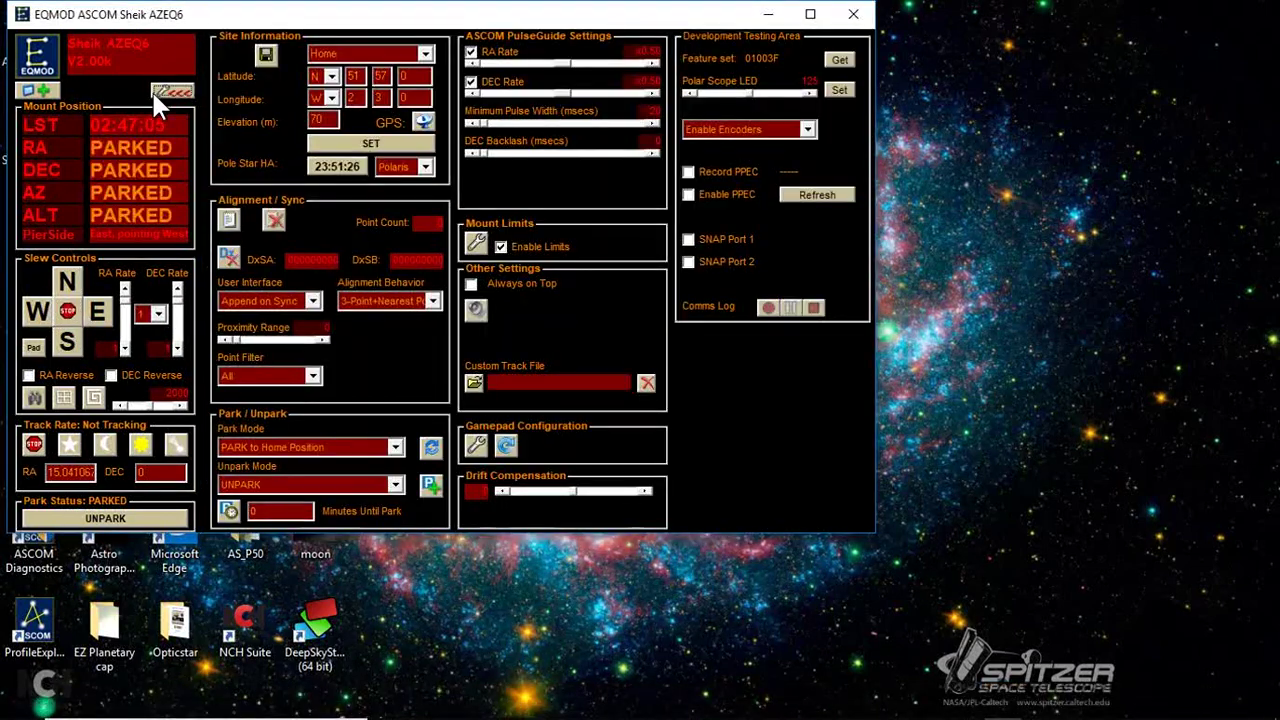
{"action": "left_click", "coordinate": [165, 93]}
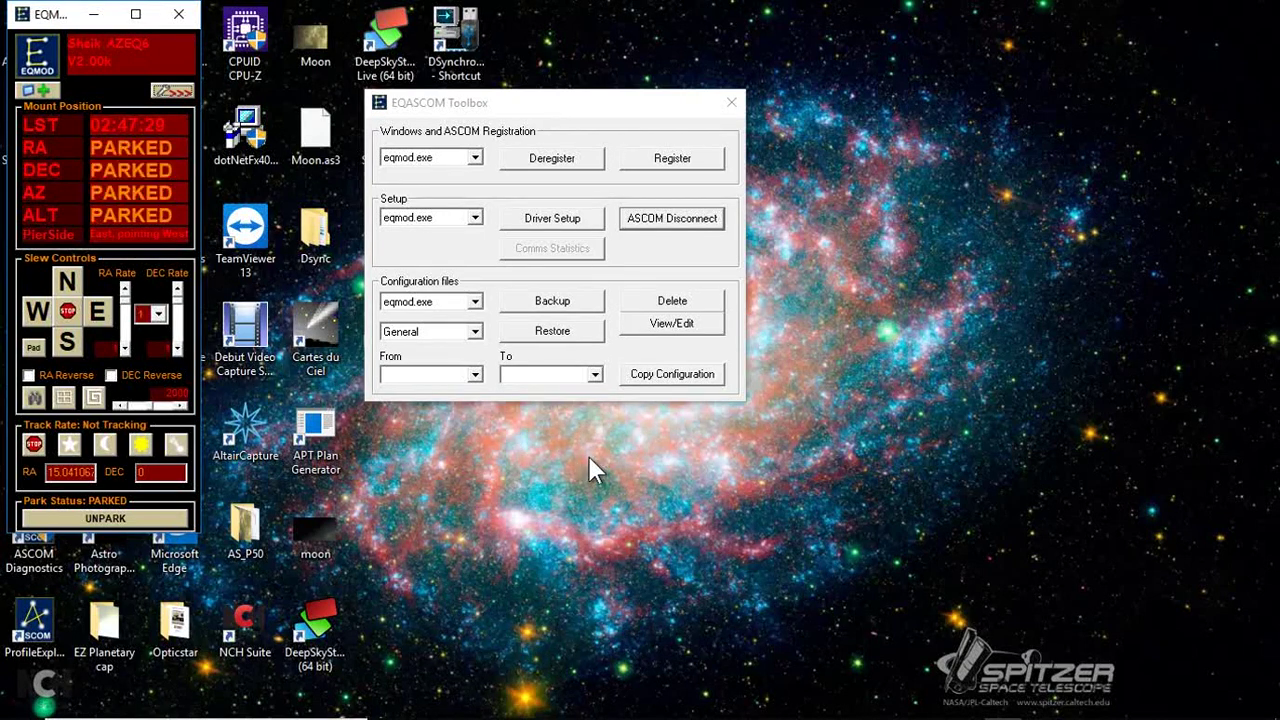
Start PHD2, connect the QHY guide camera and EQMOD mount together, then launch APT
{"action": "mouse_move", "coordinate": [620, 716]}
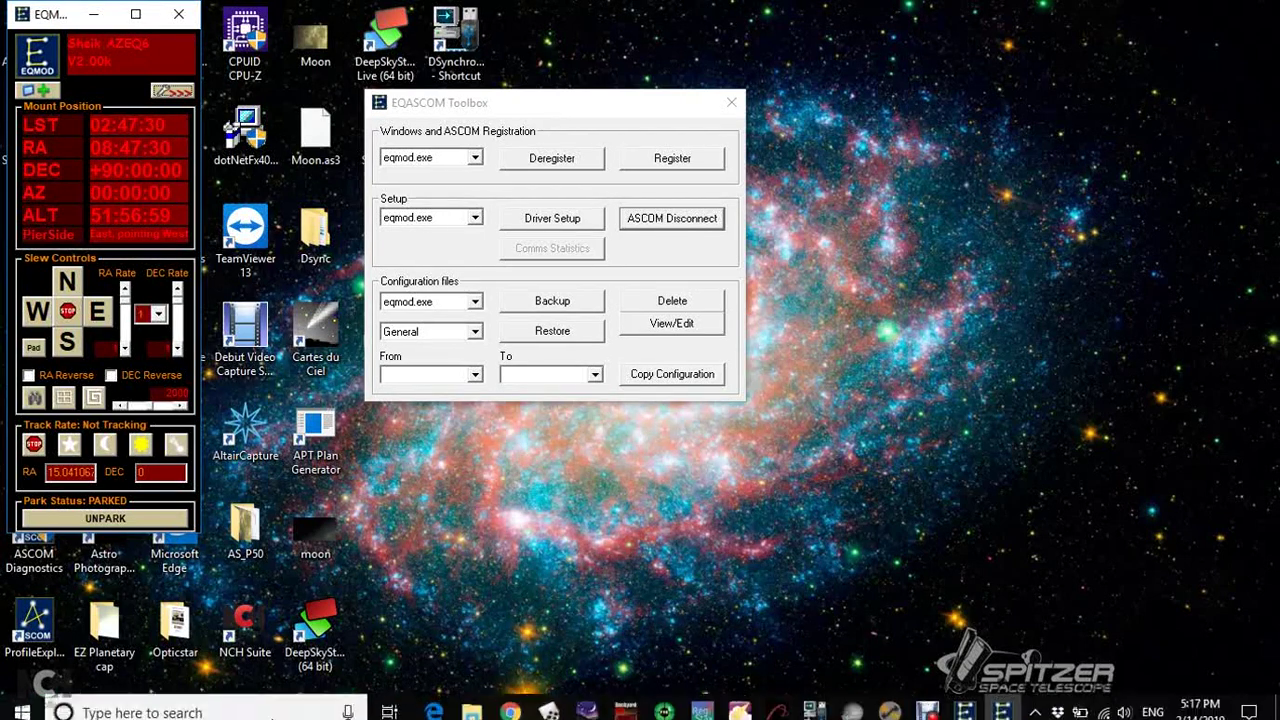
{"action": "left_click", "coordinate": [665, 703]}
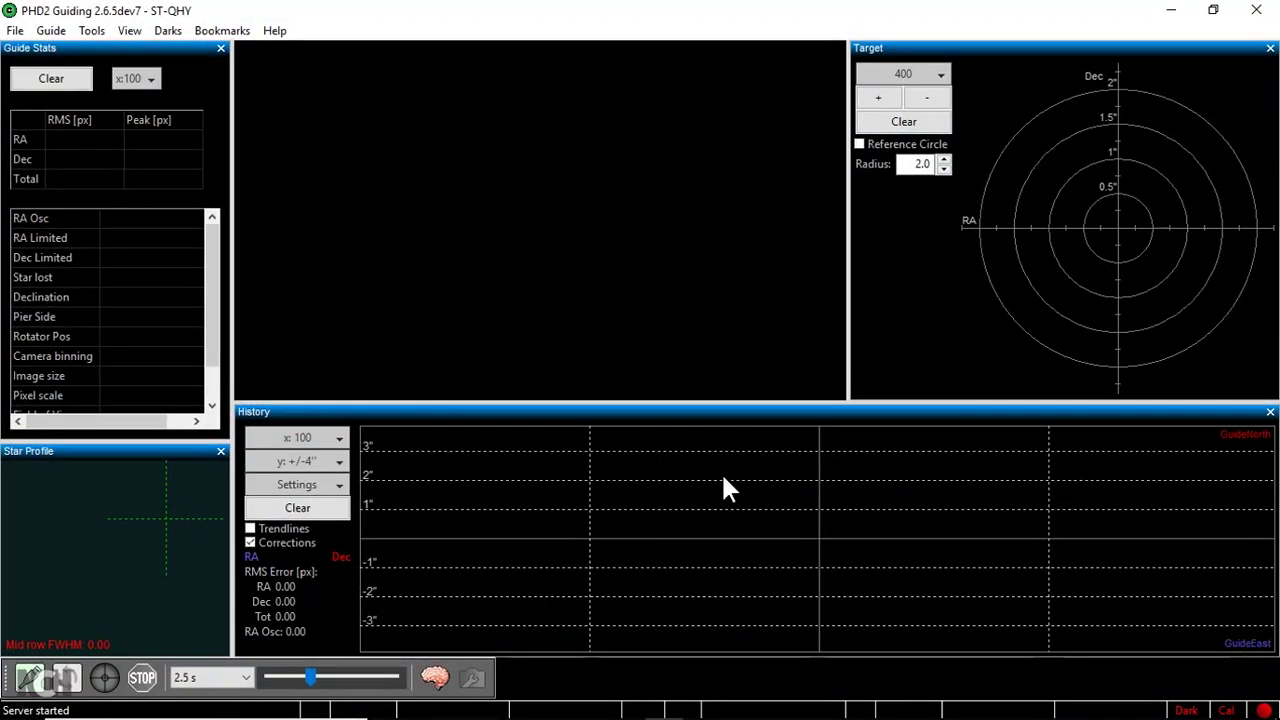
{"action": "left_click", "coordinate": [29, 678]}
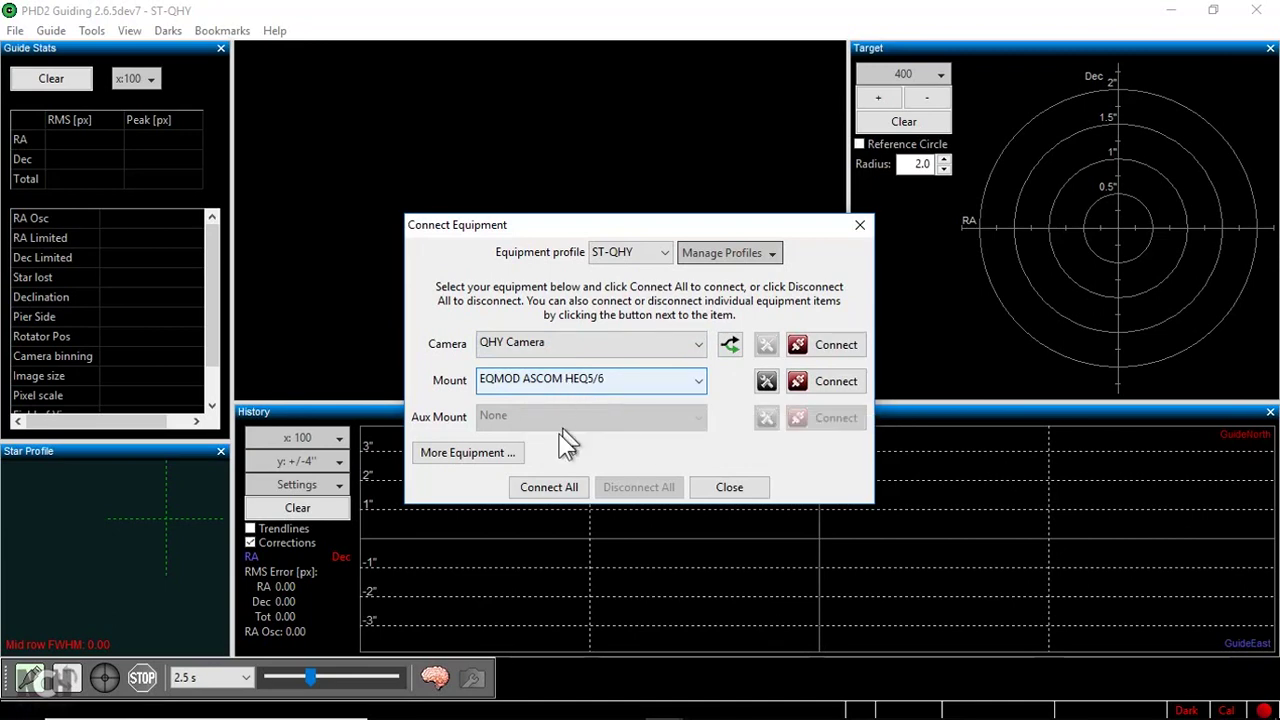
{"action": "left_click", "coordinate": [556, 497]}
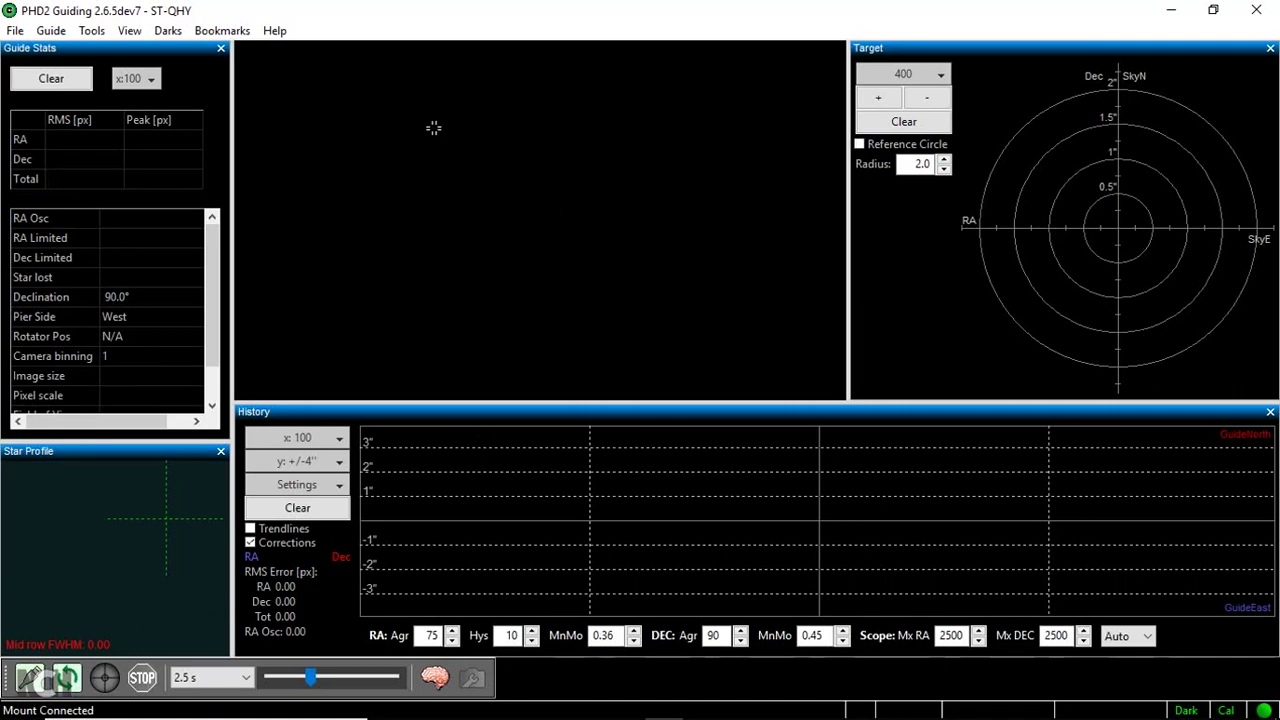
{"action": "mouse_move", "coordinate": [776, 714]}
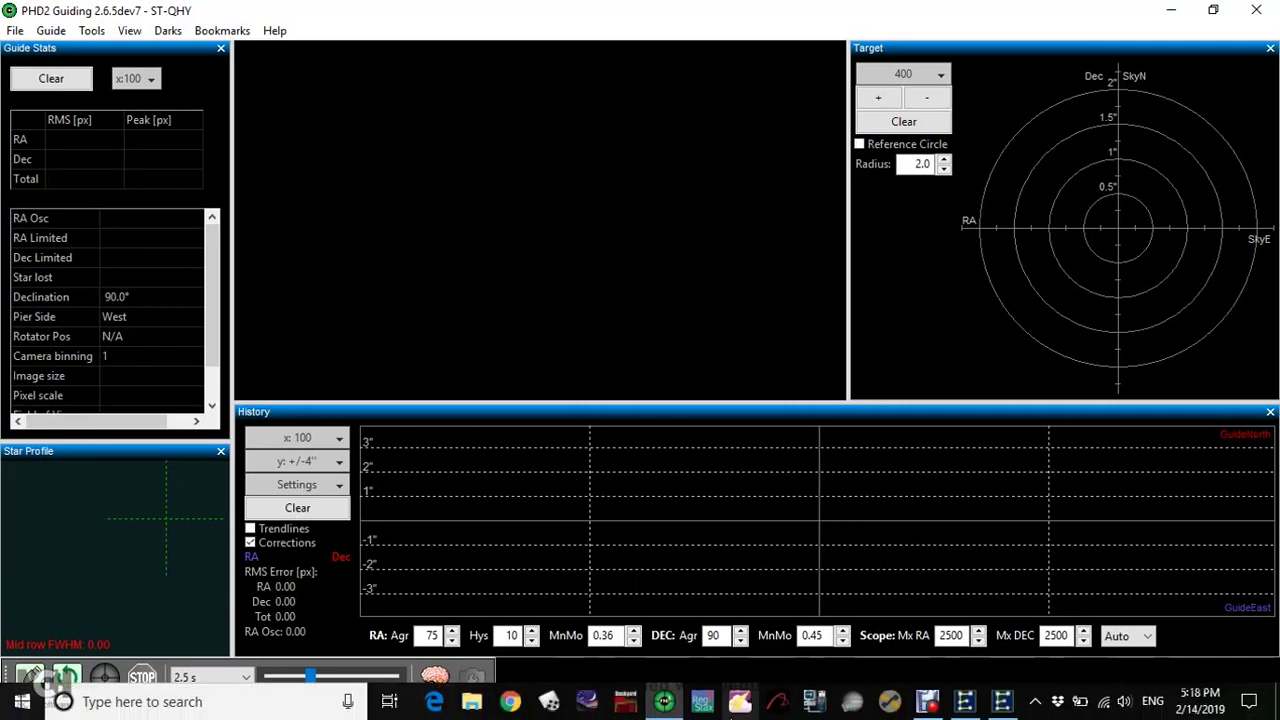
{"action": "left_click", "coordinate": [776, 711]}
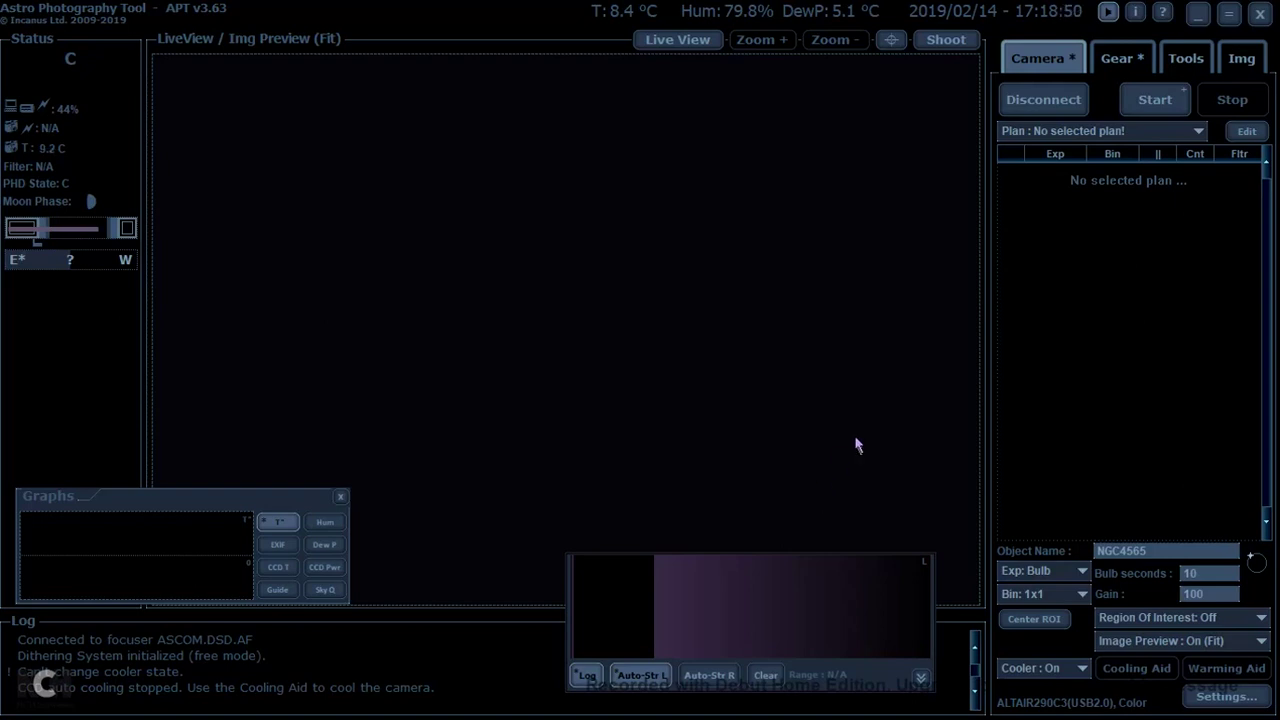
Review the DeepSkyDad focuser settings on COM11 from APT's Gear tab and close them
{"action": "left_click", "coordinate": [1118, 60]}
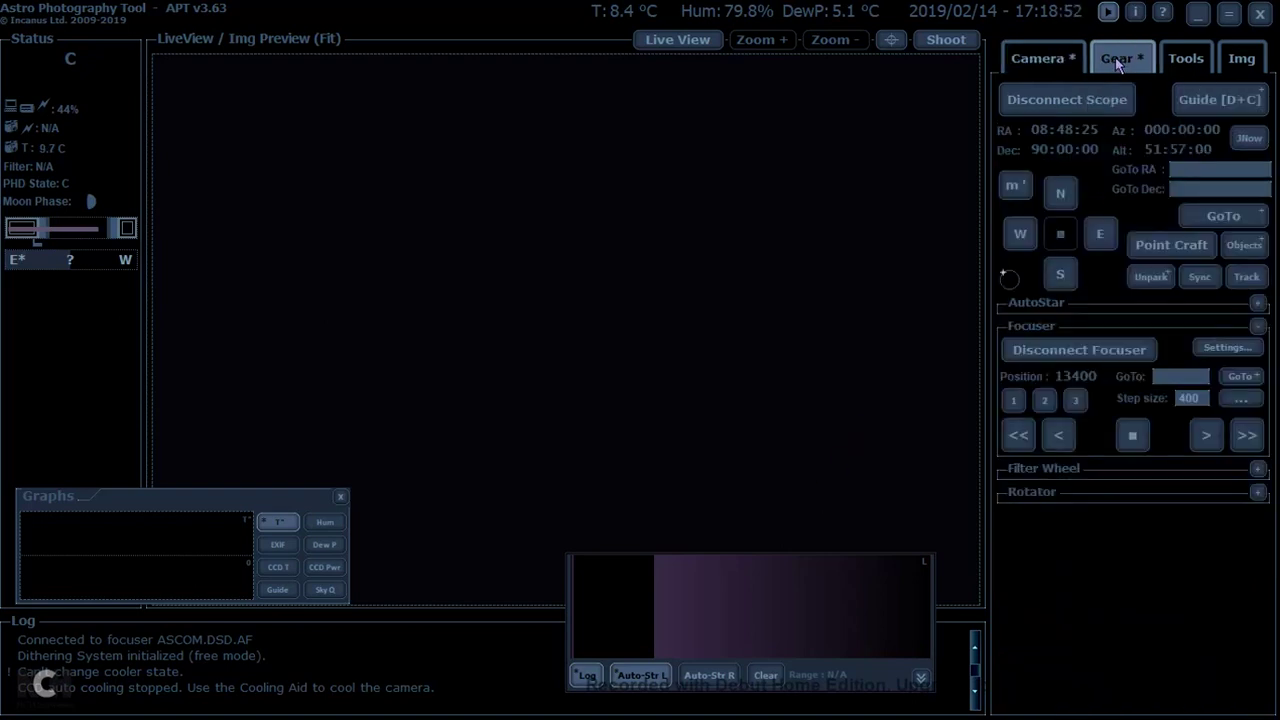
{"action": "left_click", "coordinate": [1228, 348]}
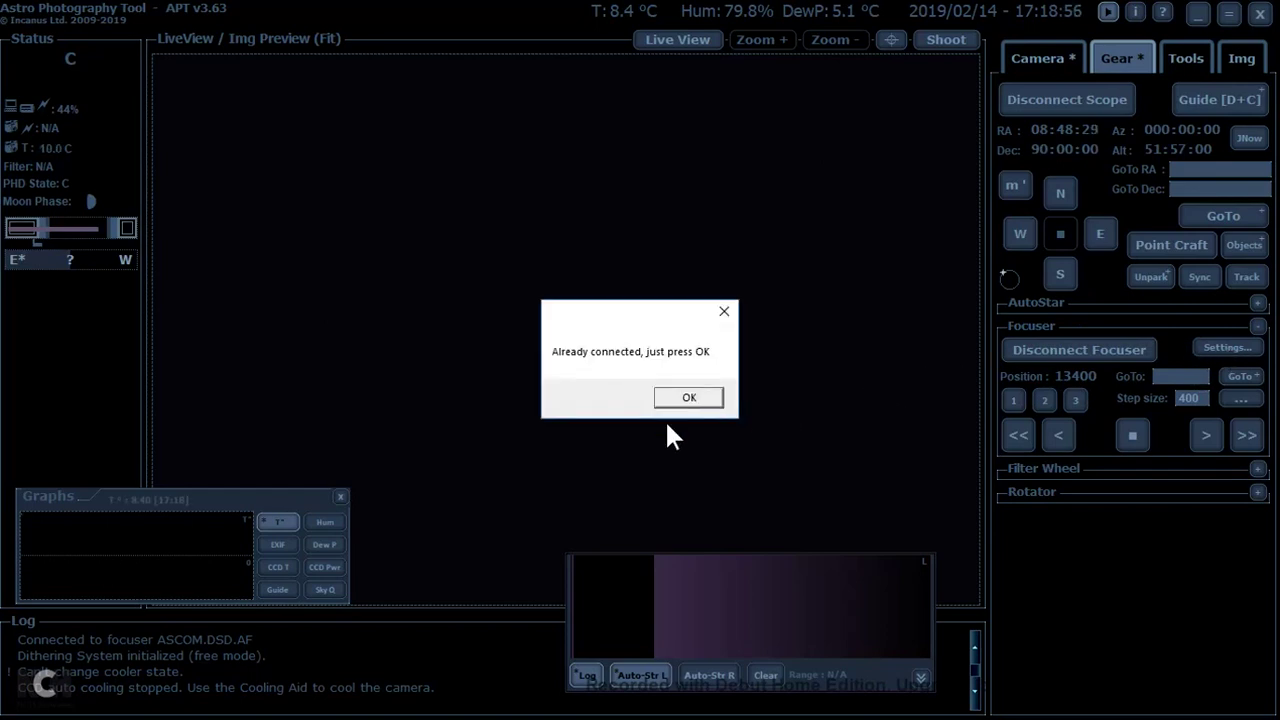
{"action": "left_click", "coordinate": [690, 398]}
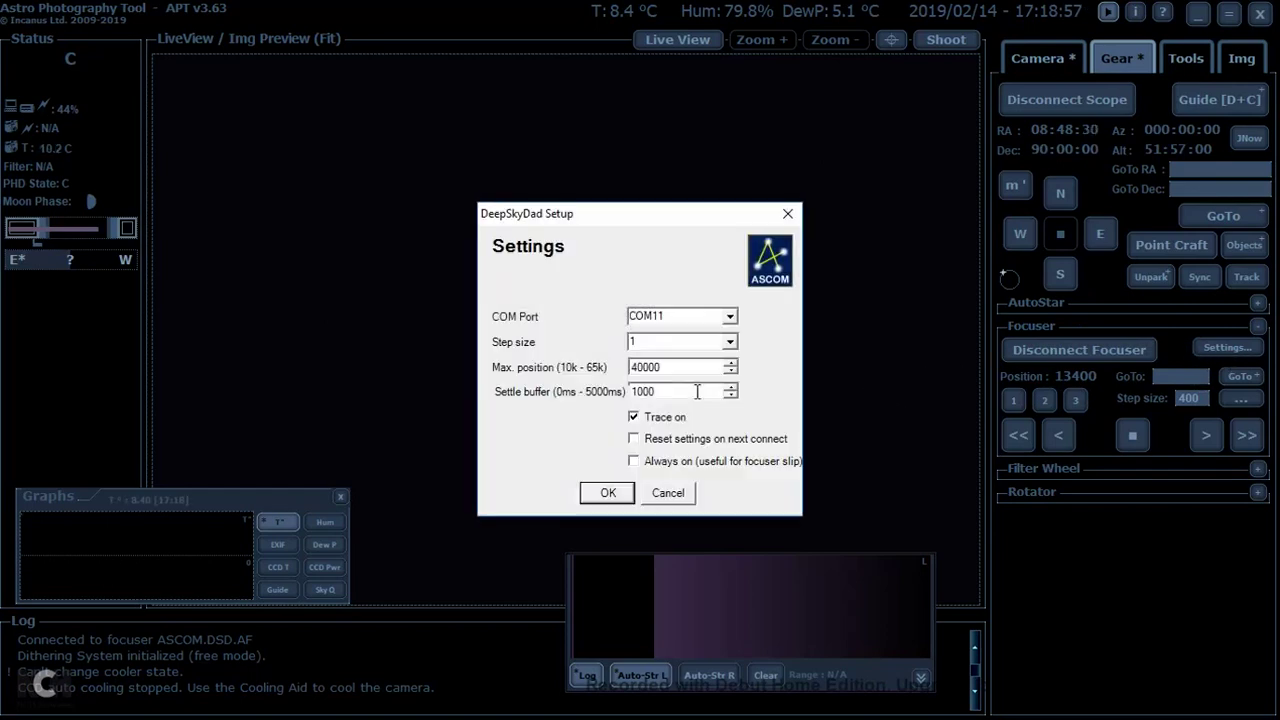
{"action": "left_click", "coordinate": [606, 493]}
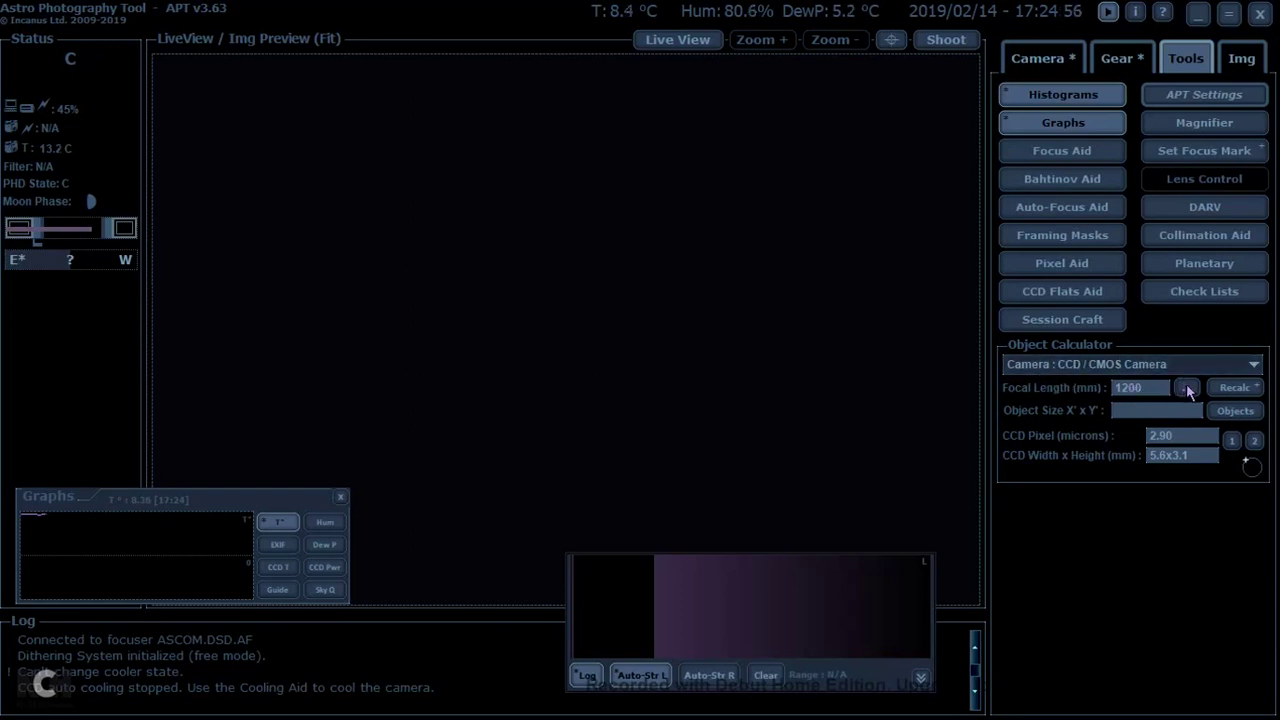
Apply the 10"Newt (1200) focal length profile and recalculate the camera's field of view
{"action": "left_click", "coordinate": [1187, 388]}
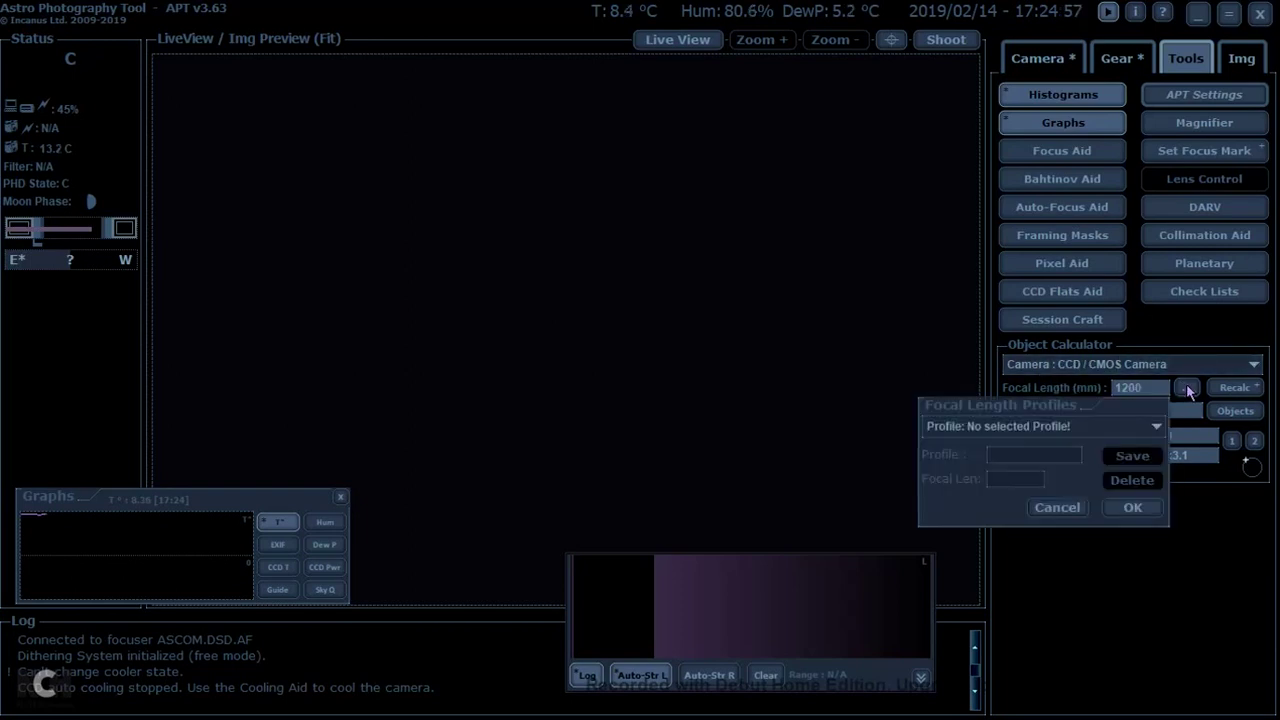
{"action": "left_click", "coordinate": [1099, 428]}
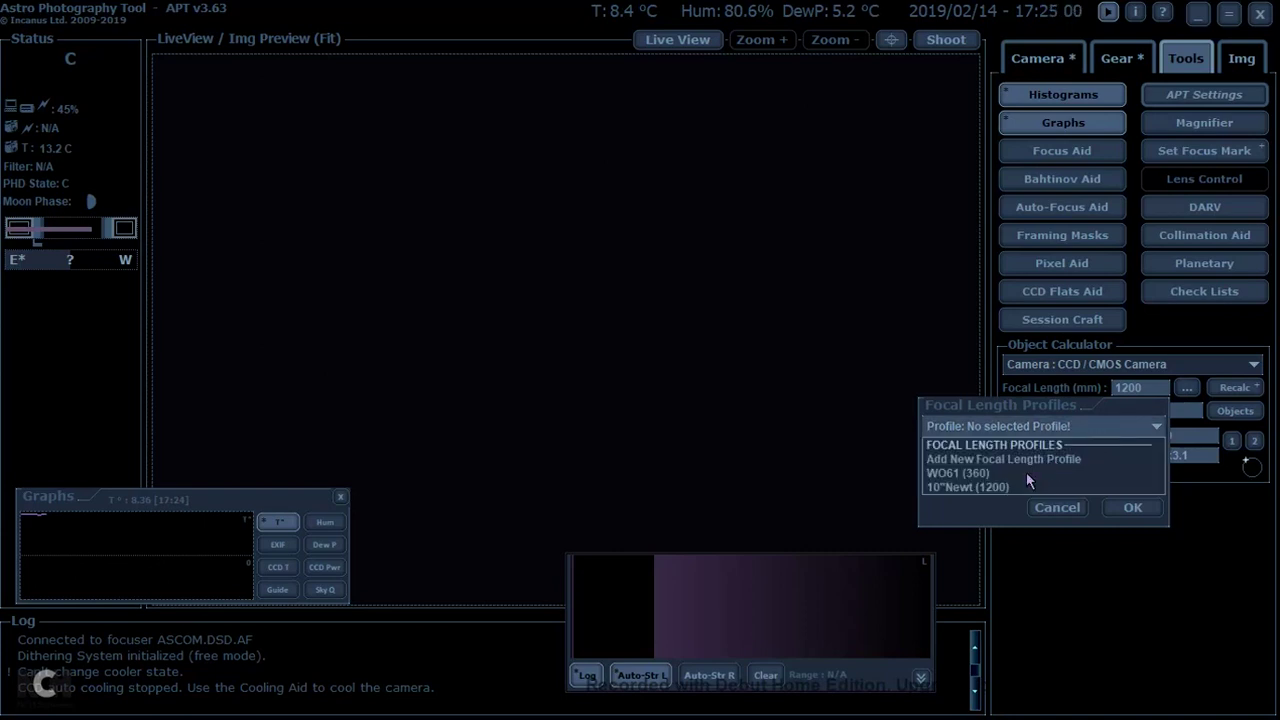
{"action": "left_click", "coordinate": [946, 487]}
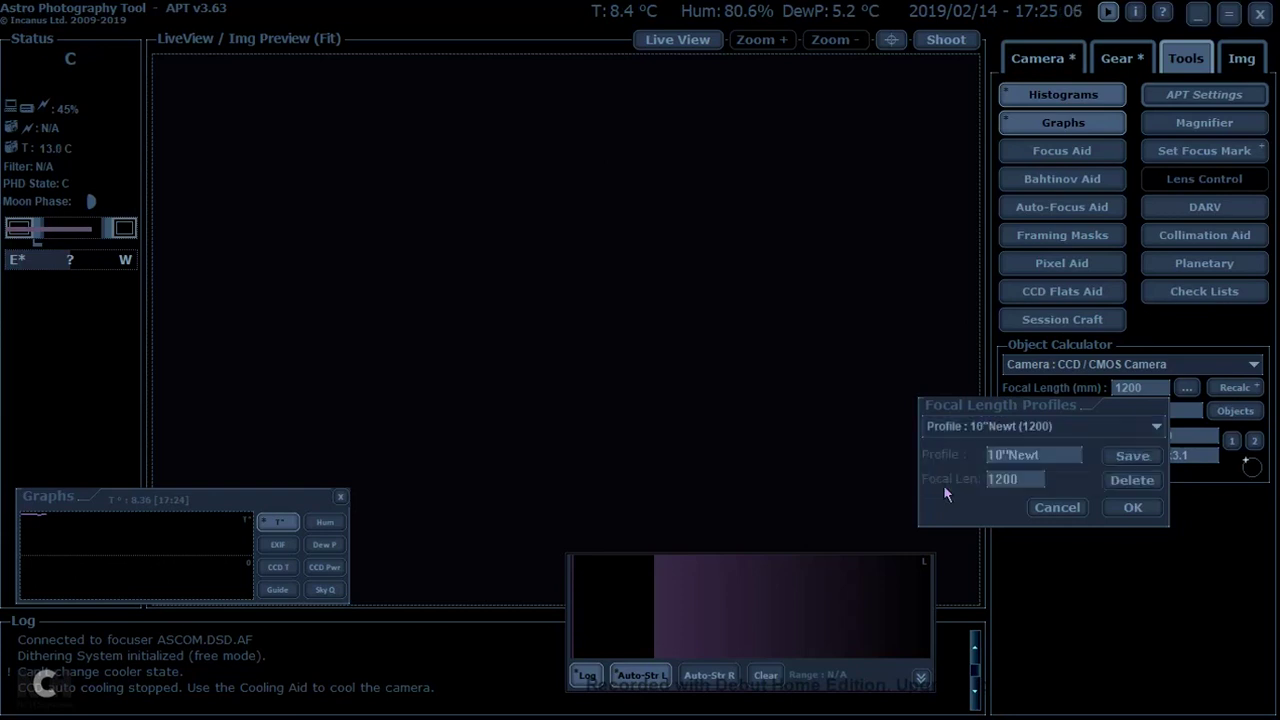
{"action": "left_click", "coordinate": [1126, 508]}
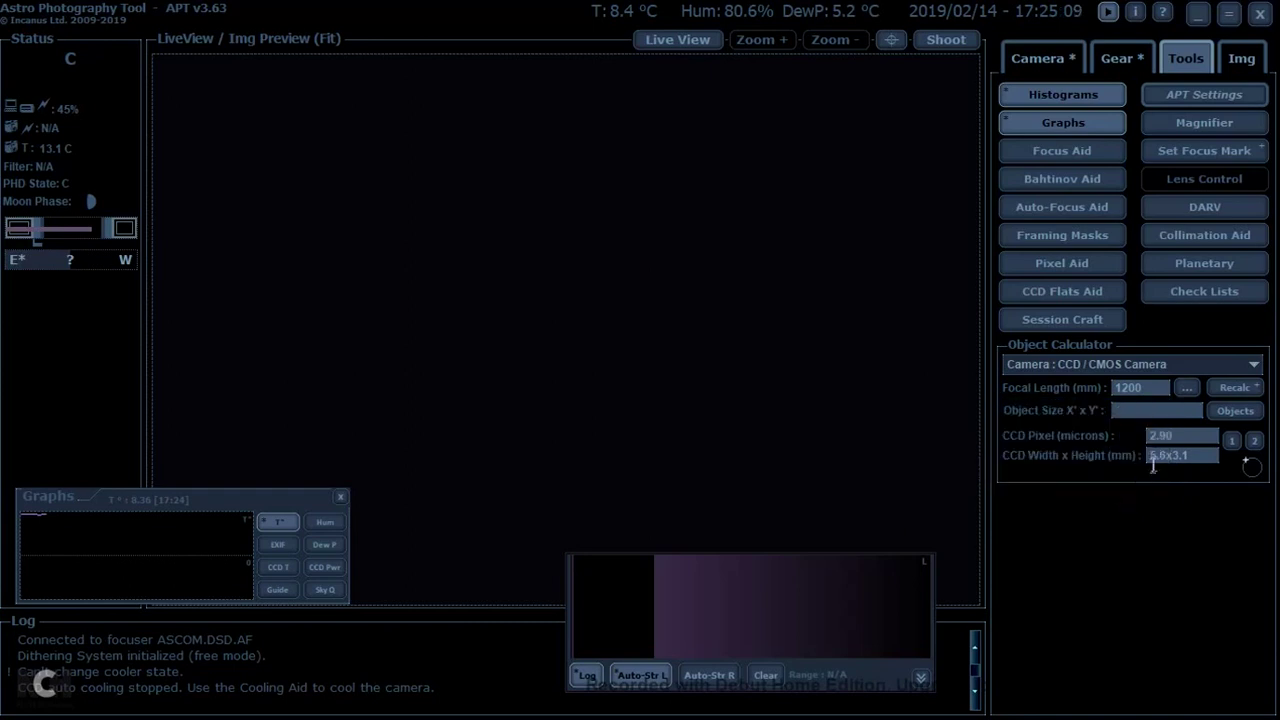
{"action": "left_click", "coordinate": [1226, 390]}
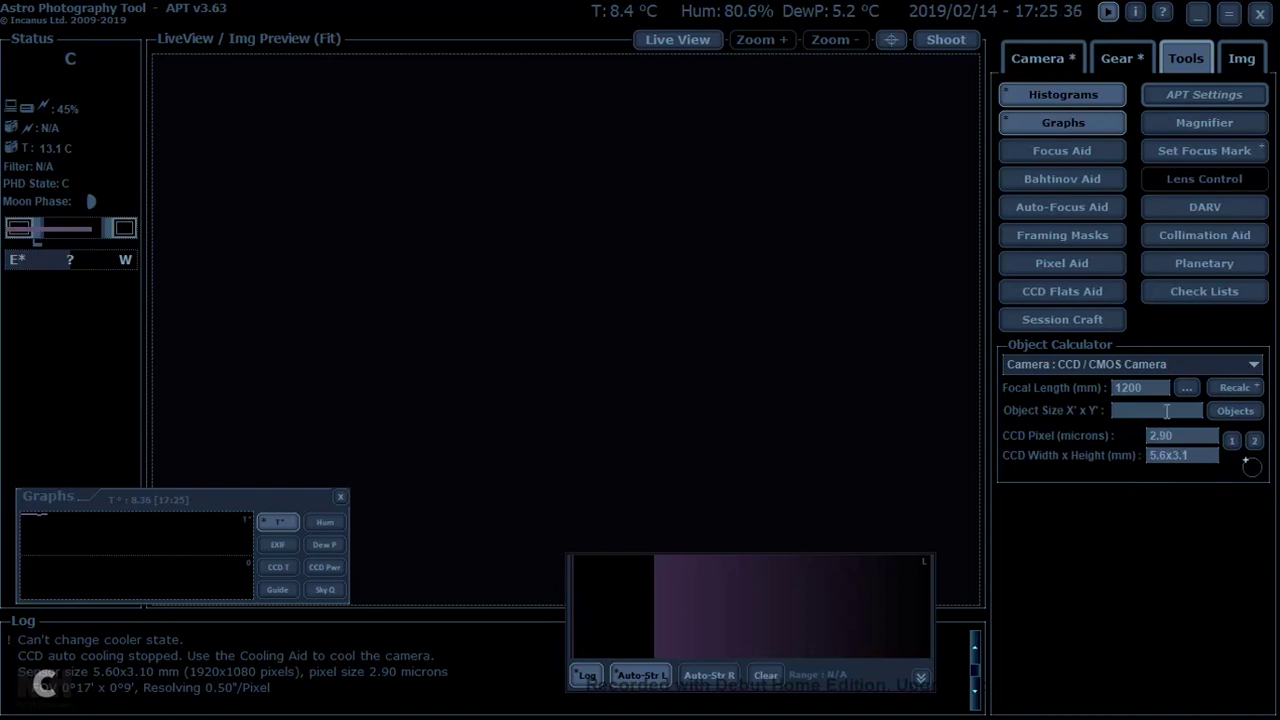
{"action": "left_click", "coordinate": [1115, 59]}
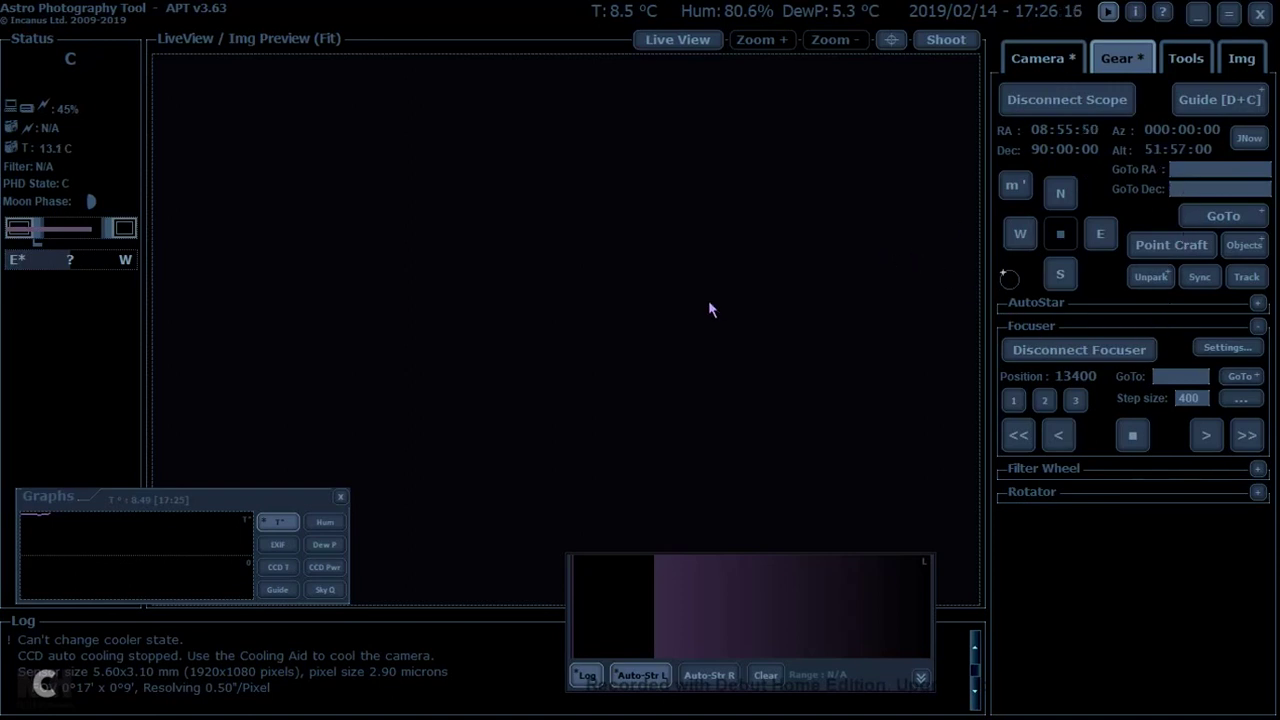
Open the Objects Browser on the Deep Sky list, showing M1, the Crab Nebula
{"action": "left_click", "coordinate": [1242, 248]}
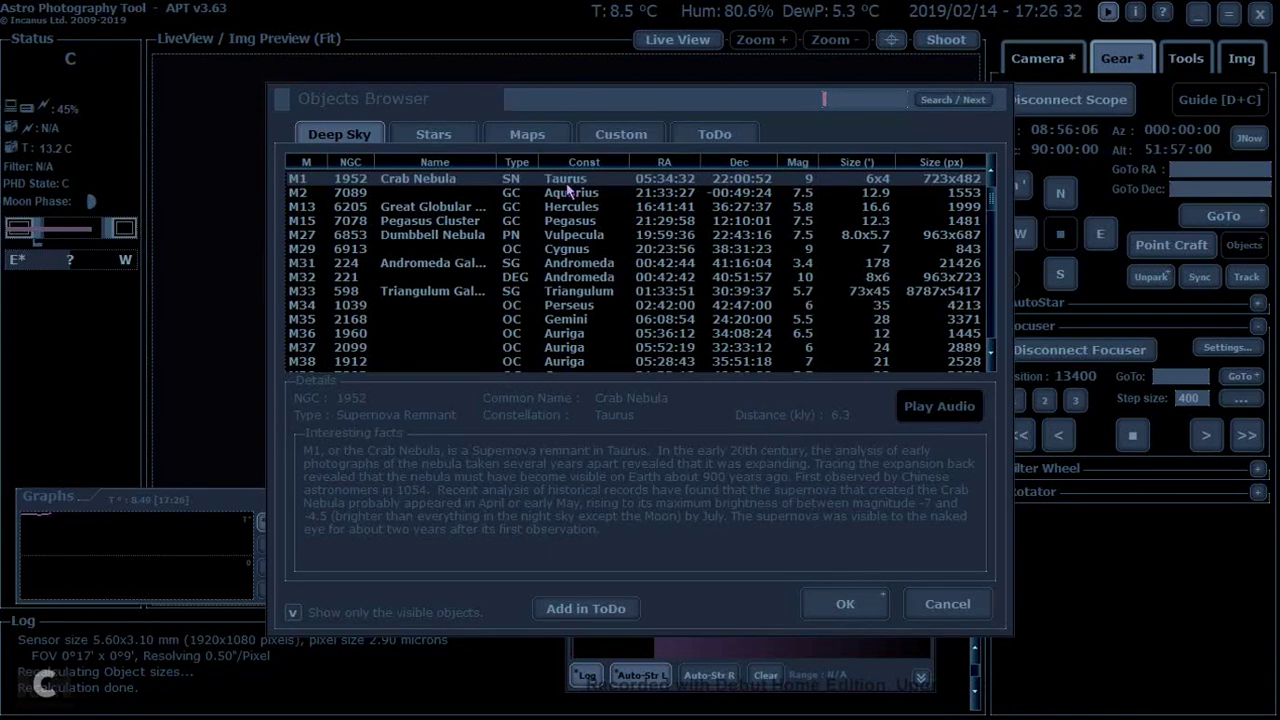
Preview M1 Crab Nebula as the target, then M97 Owl Nebula
{"action": "key", "text": "Return"}
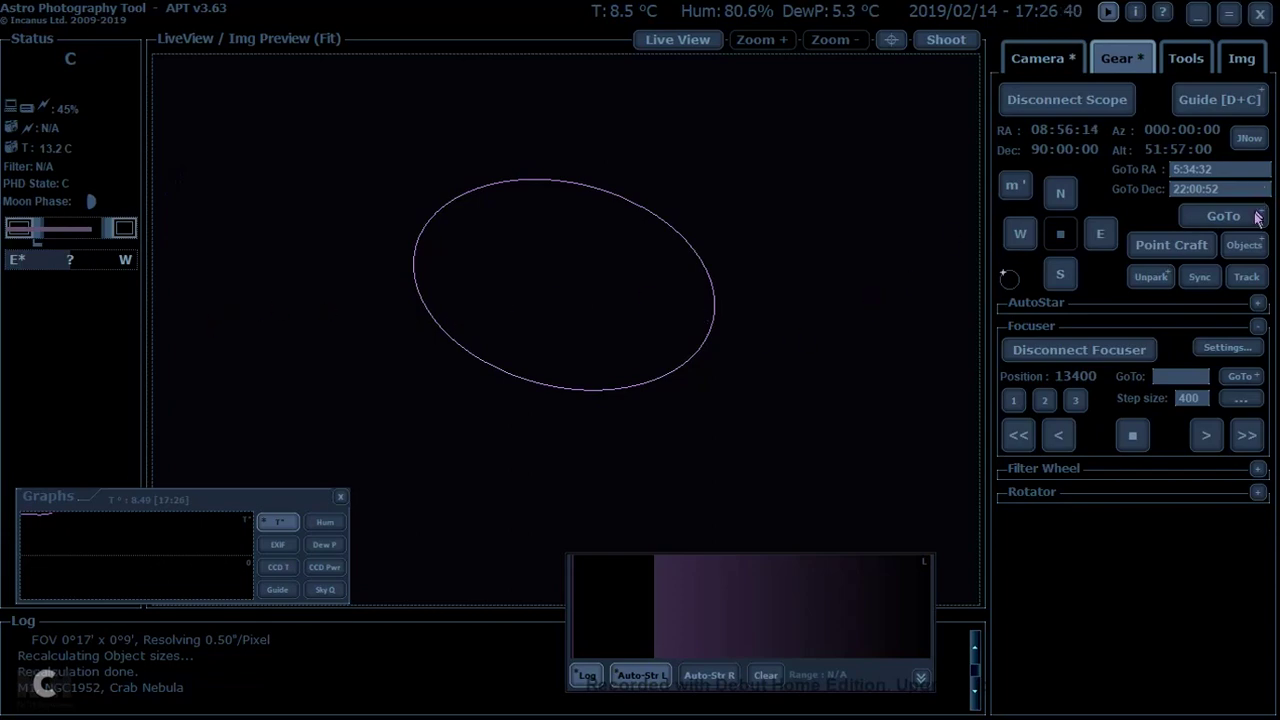
{"action": "left_click", "coordinate": [1236, 249]}
{"action": "scroll", "coordinate": [313, 330], "scroll_direction": "down", "scroll_amount": 6}
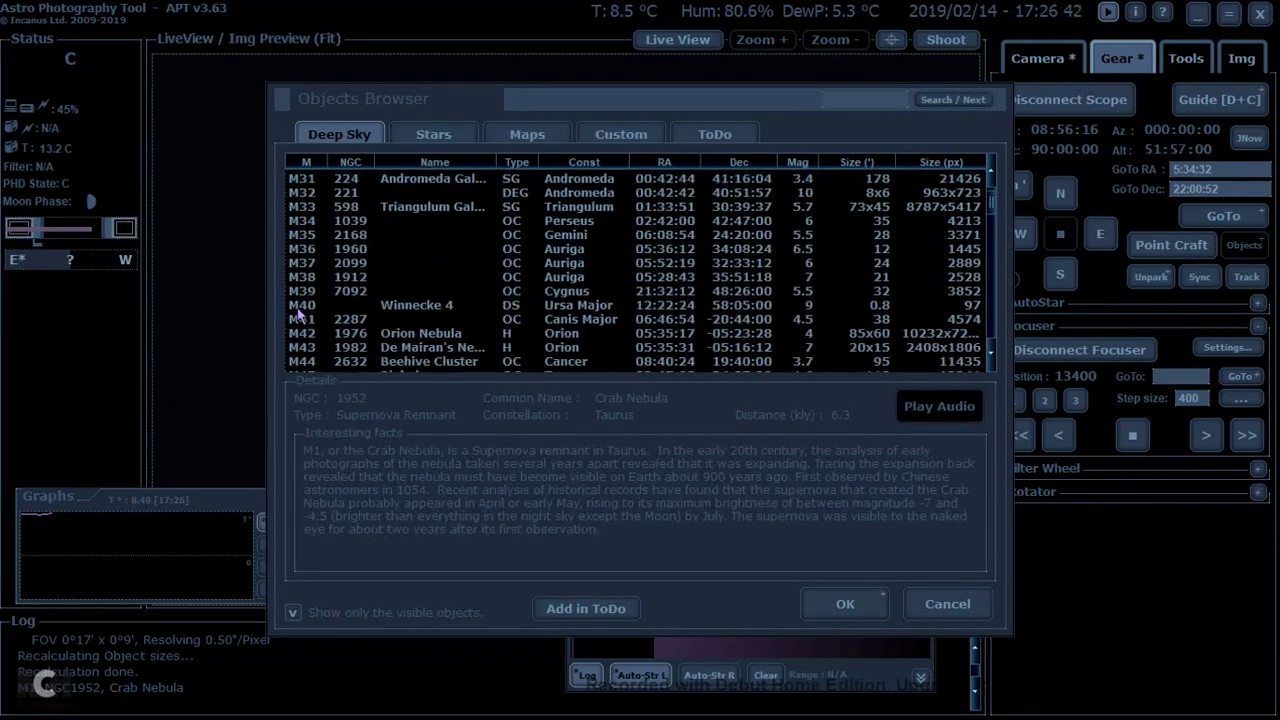
{"action": "scroll", "coordinate": [313, 330], "scroll_direction": "down", "scroll_amount": 4}
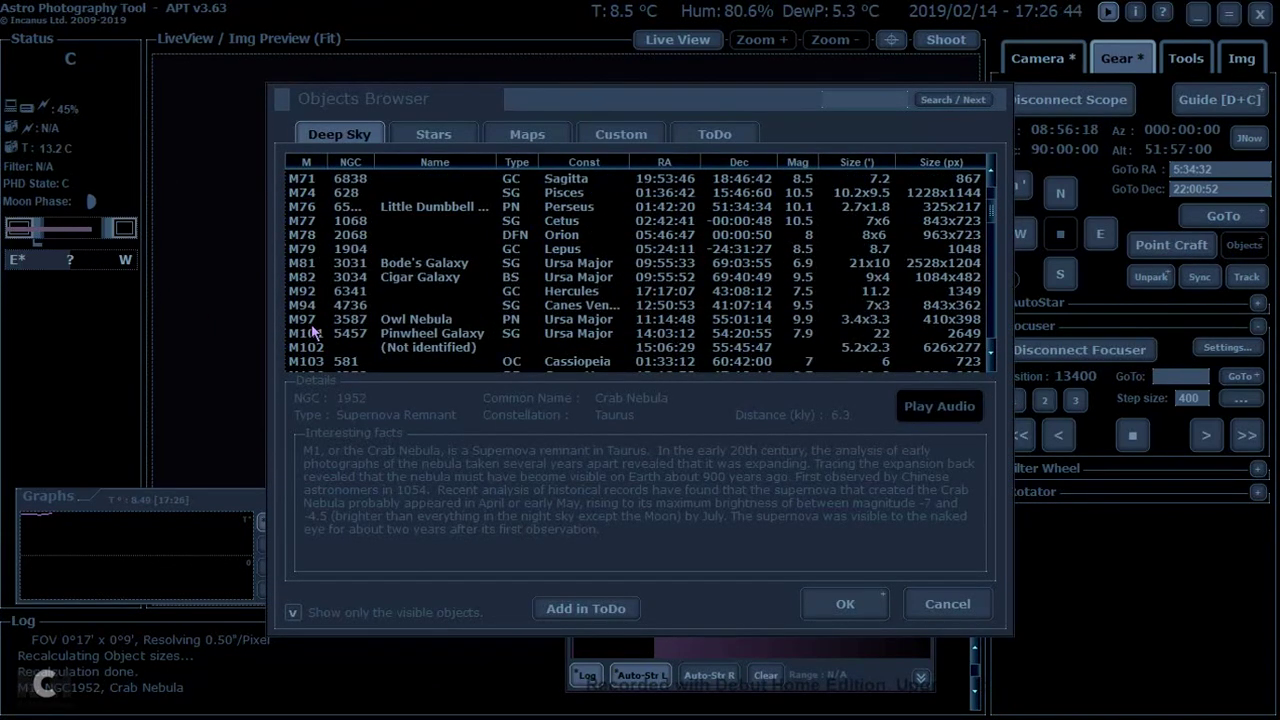
{"action": "double_click", "coordinate": [314, 320]}
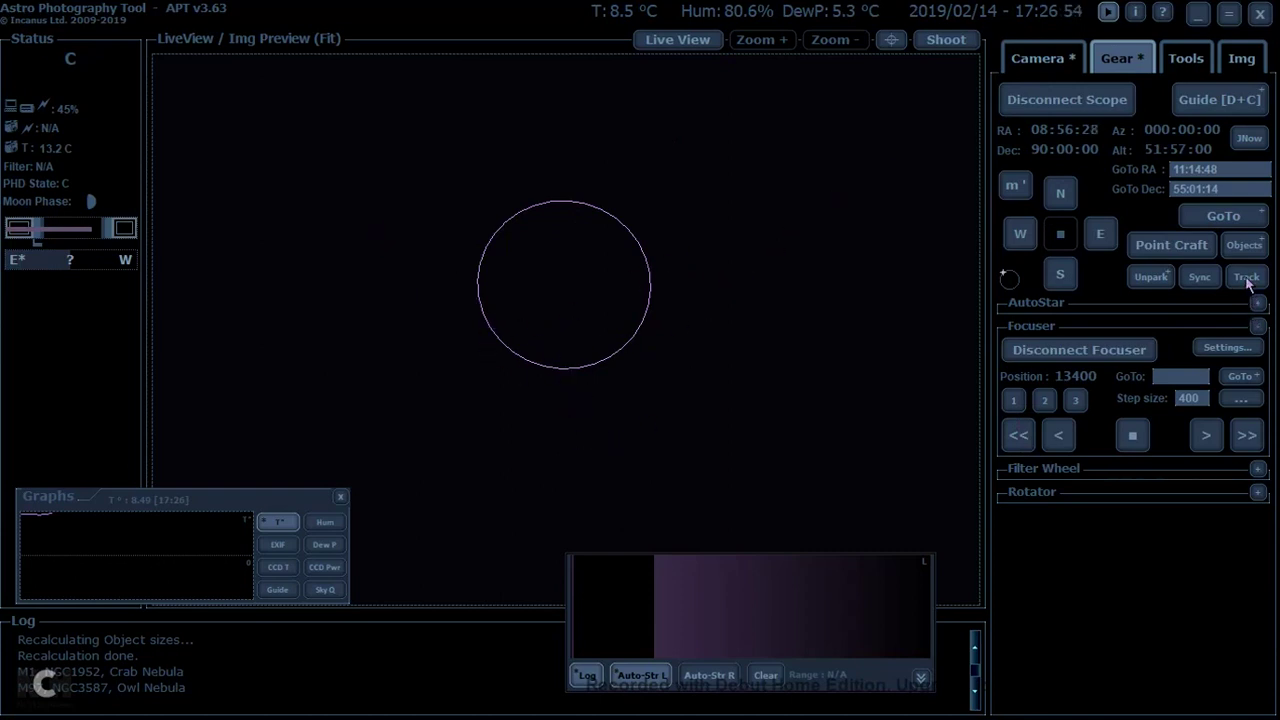
Set M33 Triangulum Galaxy as the GoTo target at RA 1:33:51, Dec 30:39:36
{"action": "left_click", "coordinate": [1245, 246]}
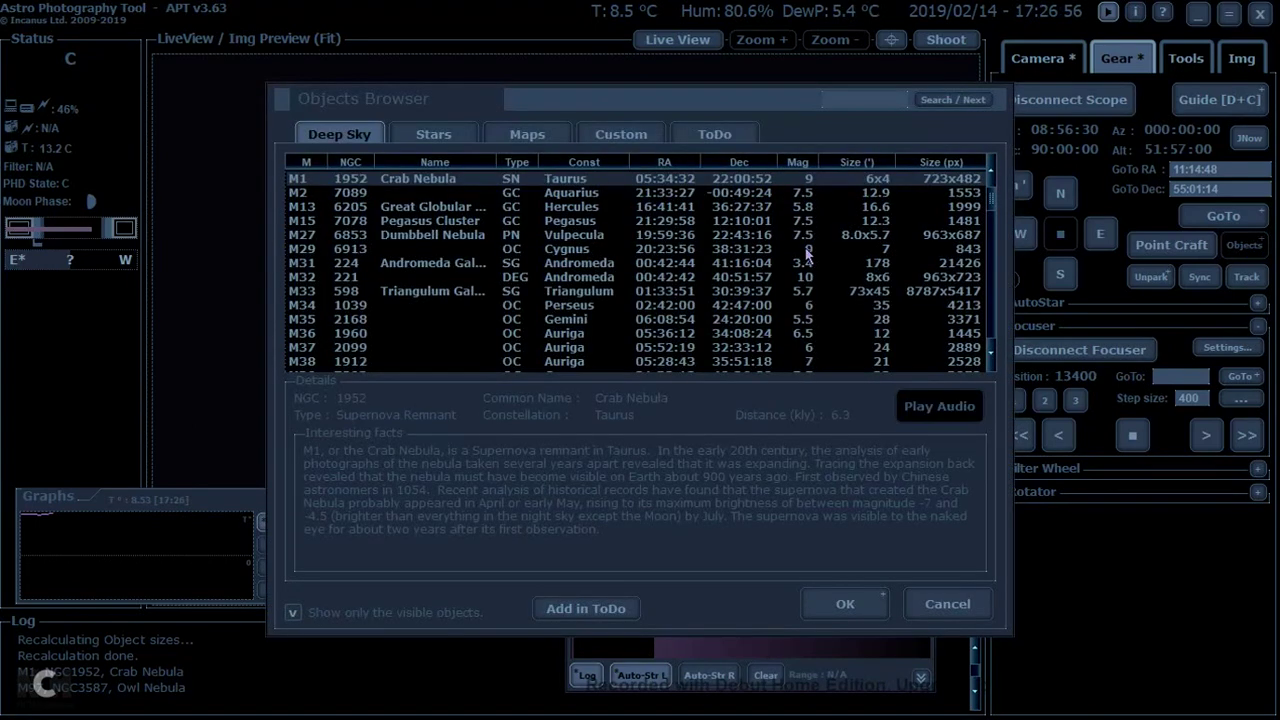
{"action": "left_click", "coordinate": [425, 291]}
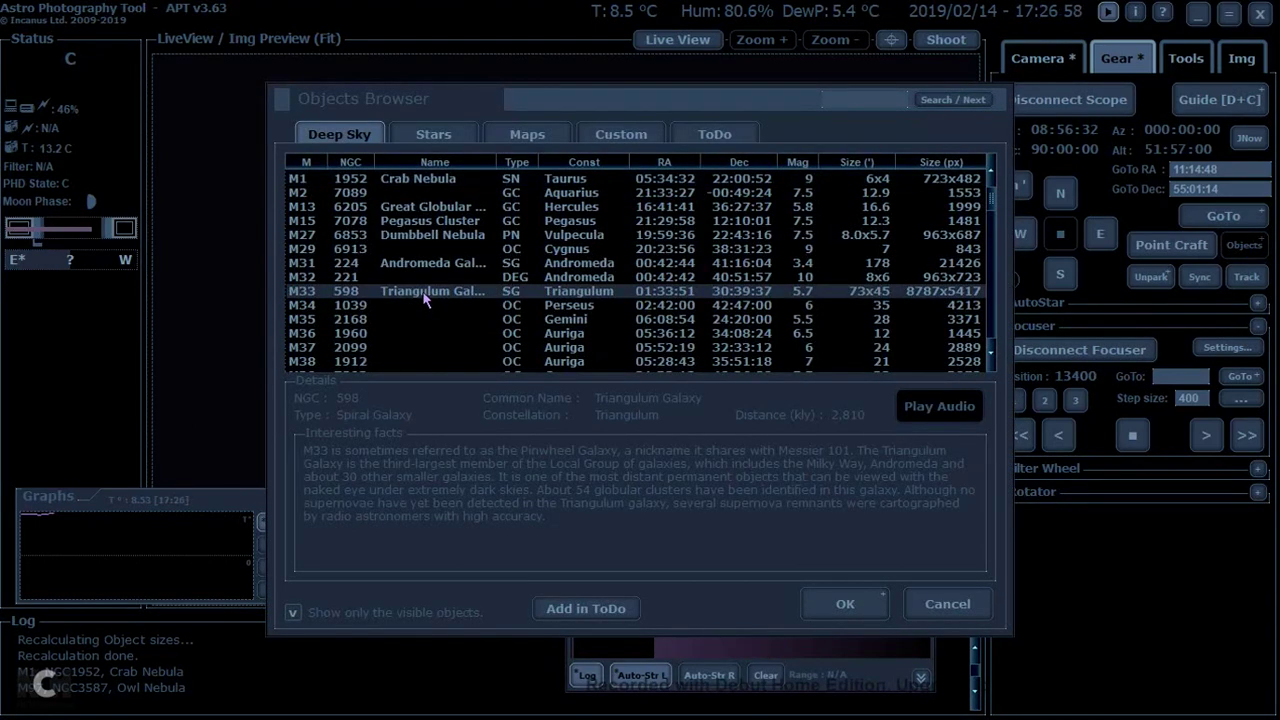
{"action": "double_click", "coordinate": [424, 291]}
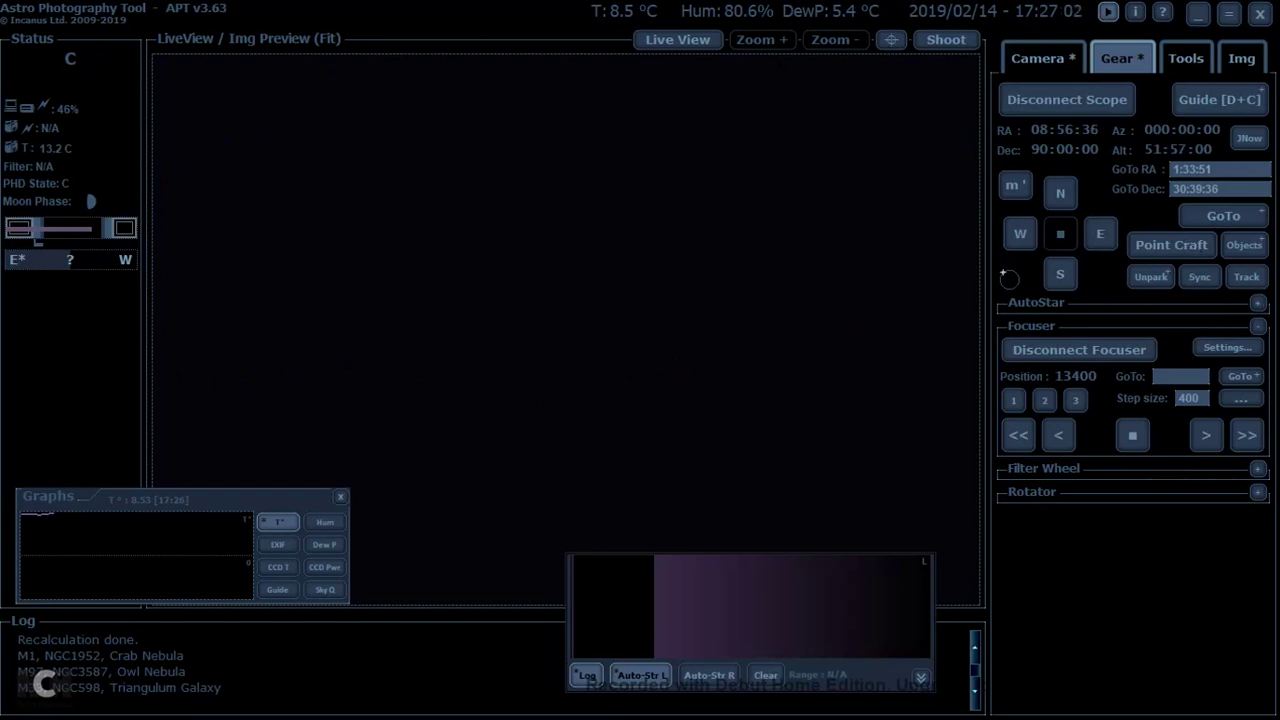
Try M13 Great Globular Cluster as the target from the Objects Browser
{"action": "left_click", "coordinate": [1246, 247]}
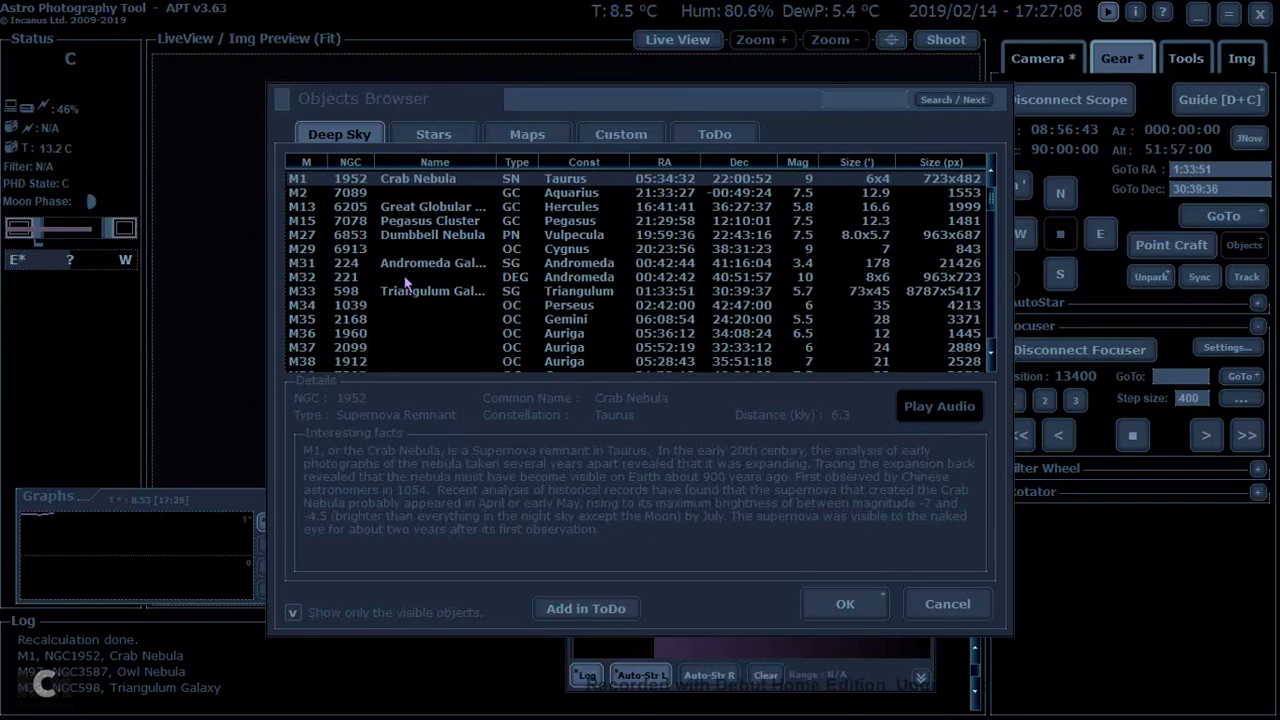
{"action": "left_click", "coordinate": [395, 212]}
{"action": "double_click", "coordinate": [395, 212]}
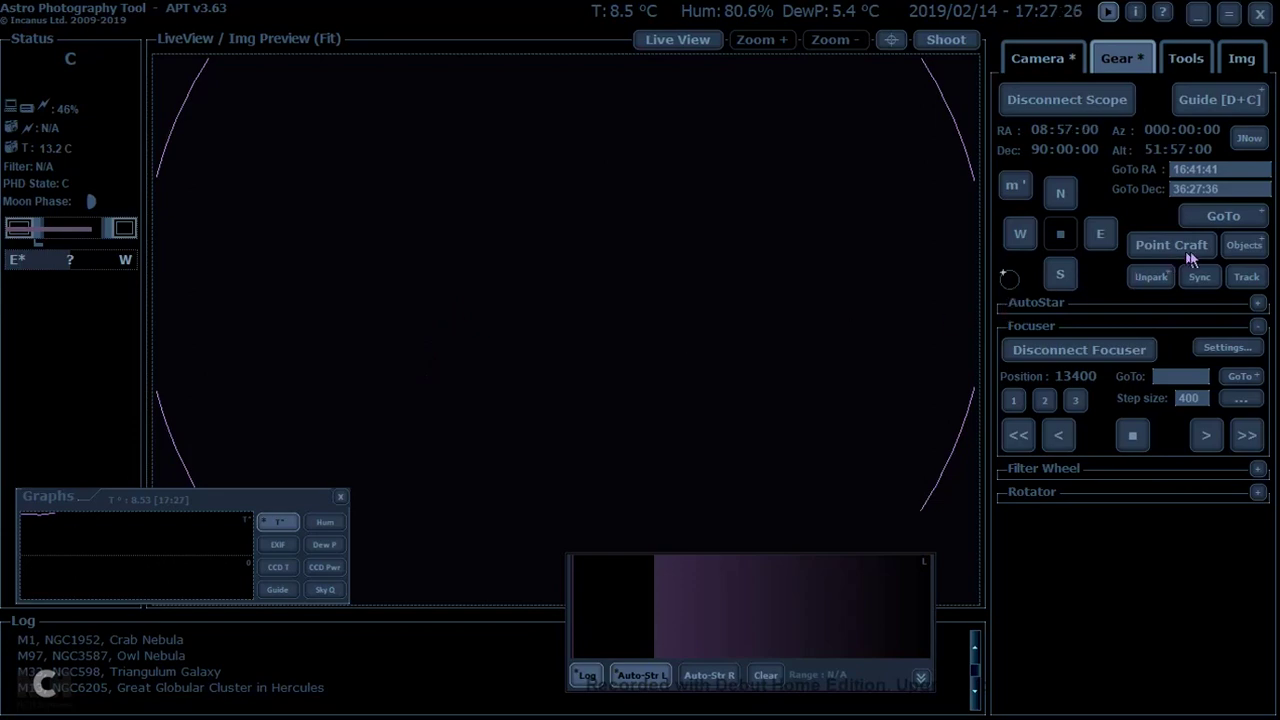
Make M97 Owl Nebula the GoTo target and show the Camera page
{"action": "left_click", "coordinate": [1245, 248]}
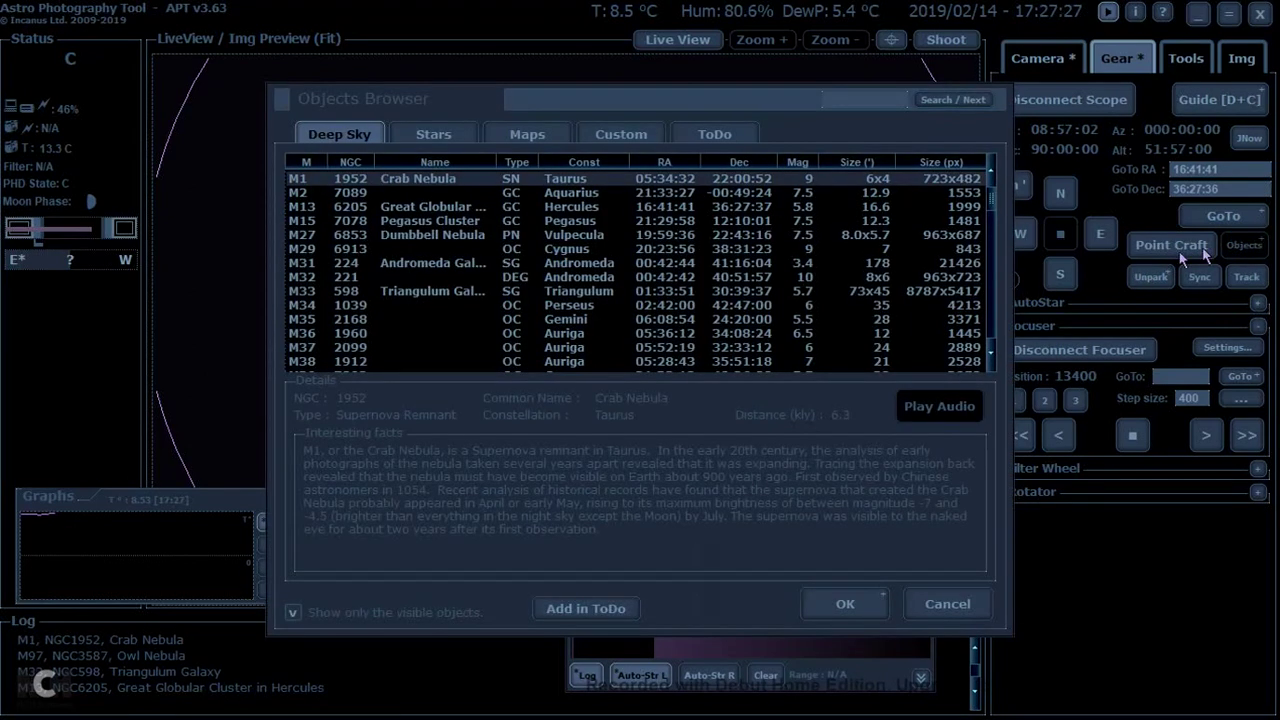
{"action": "scroll", "coordinate": [339, 334], "scroll_direction": "down", "scroll_amount": 10}
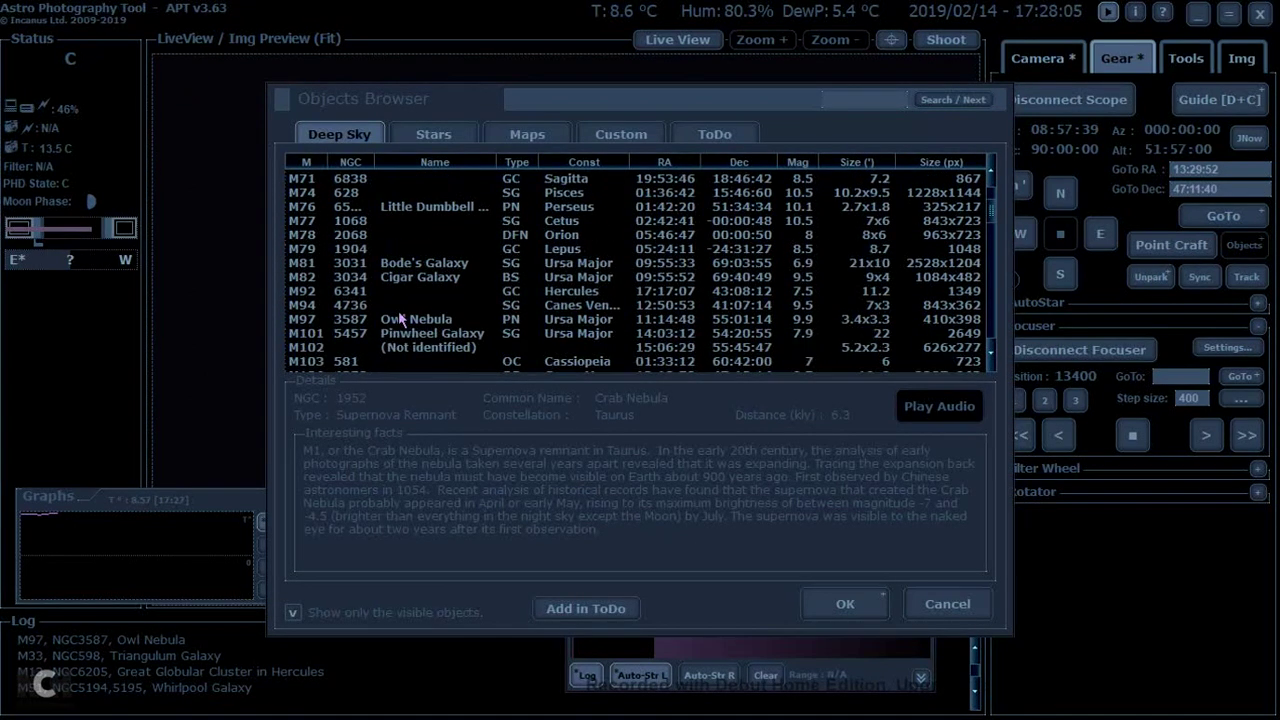
{"action": "double_click", "coordinate": [400, 319]}
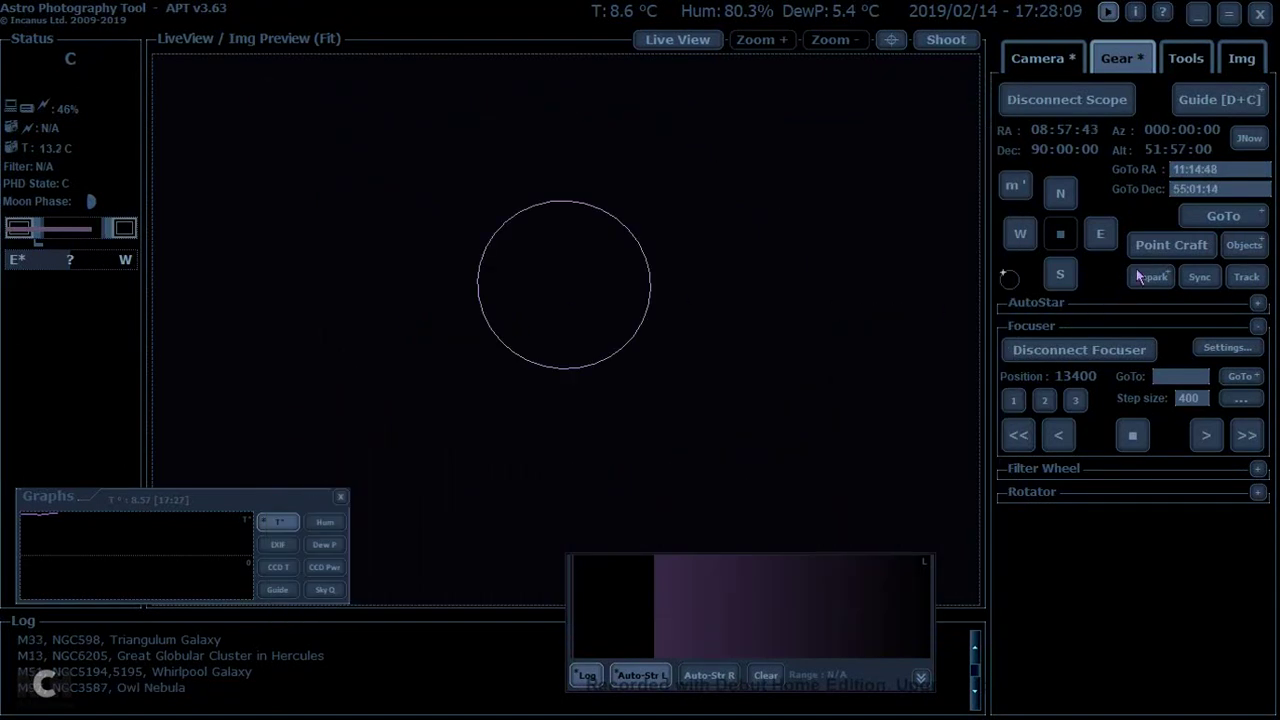
{"action": "left_click", "coordinate": [1044, 64]}
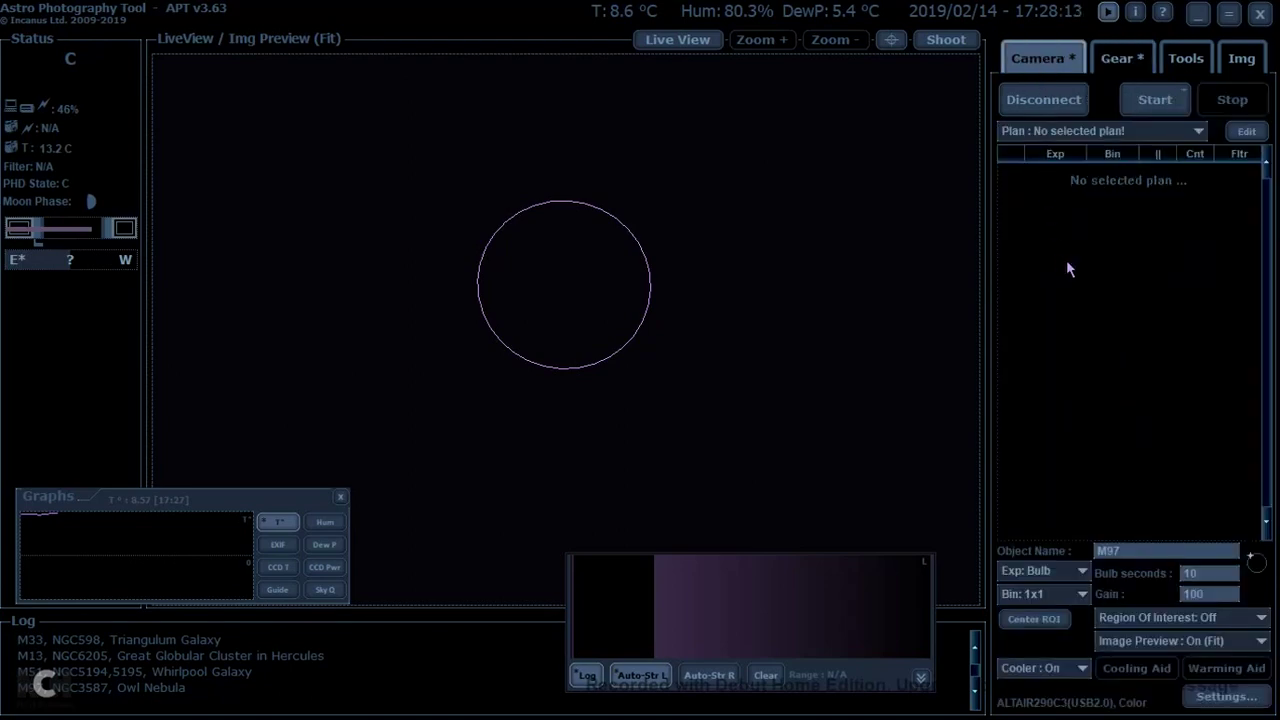